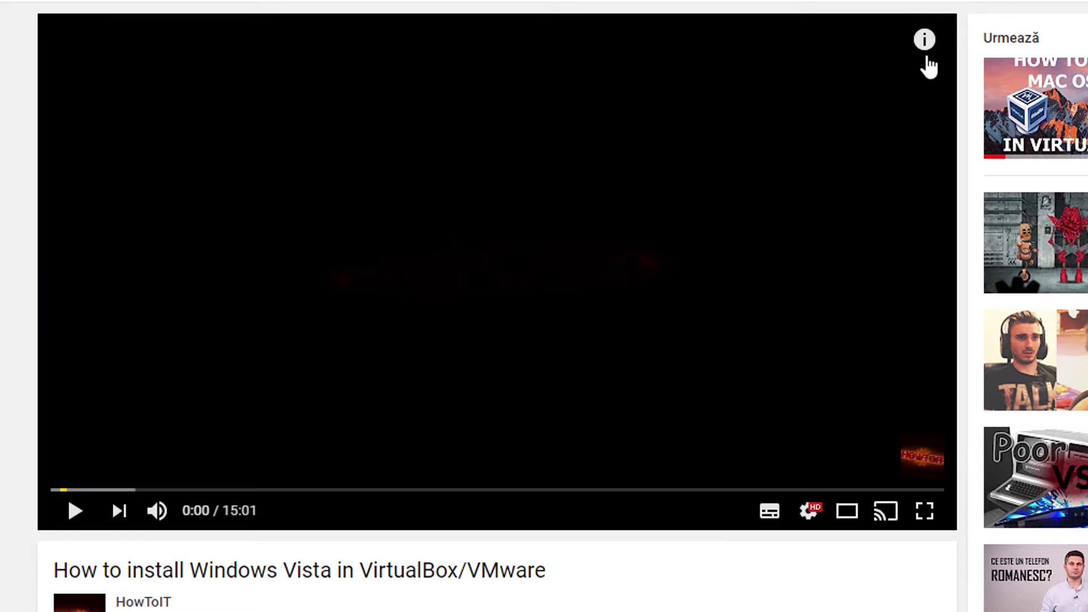
- Vote for Windows keyboard shortcuts in the video's info-card poll
click(925, 48)
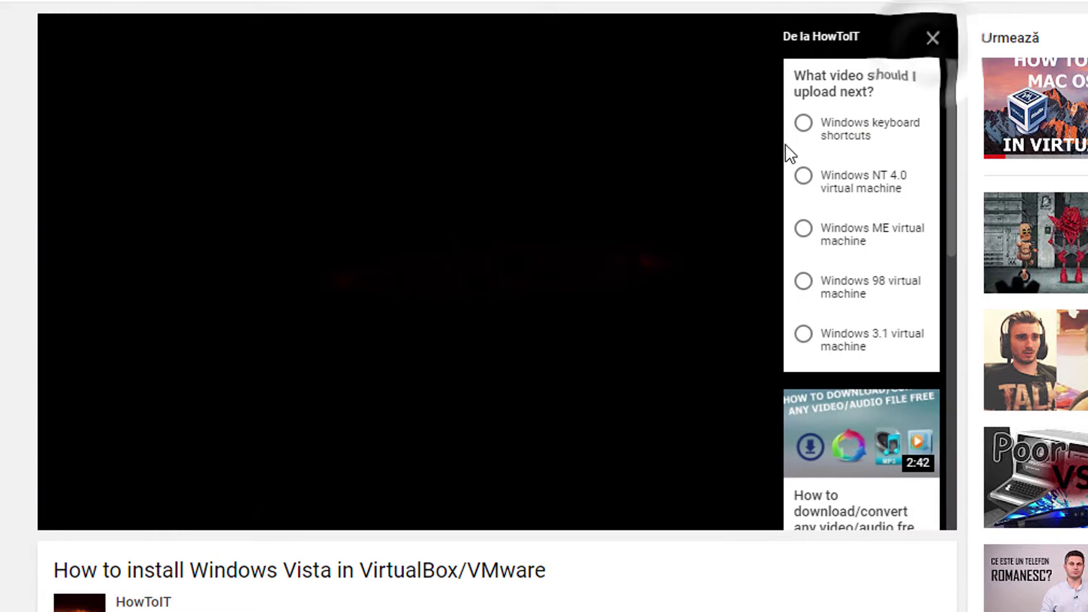
click(817, 131)
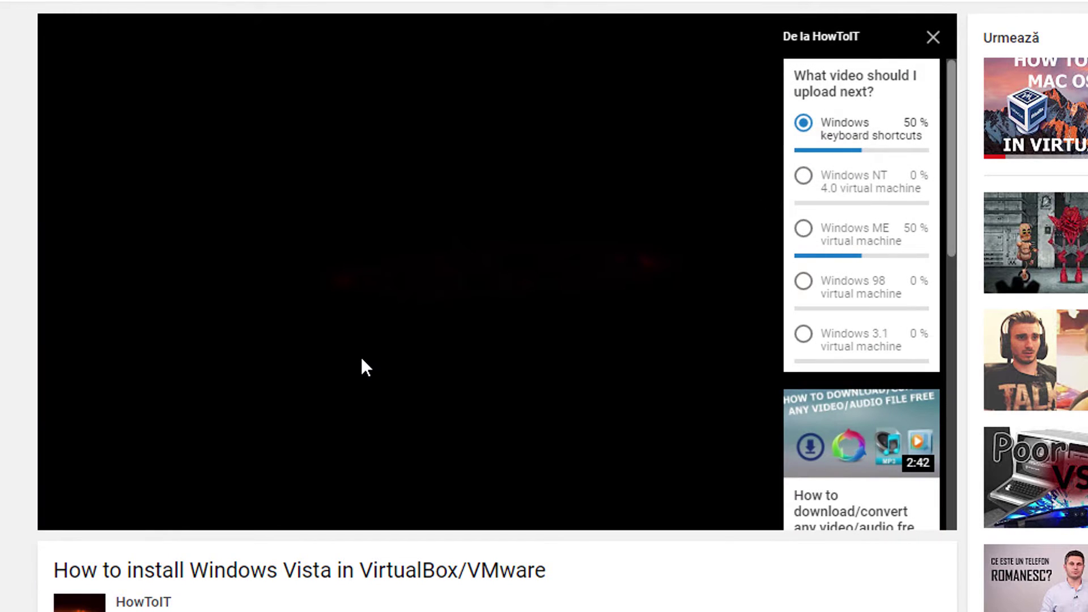
scroll(362, 367, down, 4)
- Like the video, subscribe to the channel, and save 'Trimite-mi toate notificările' as its notification setting
click(196, 463)
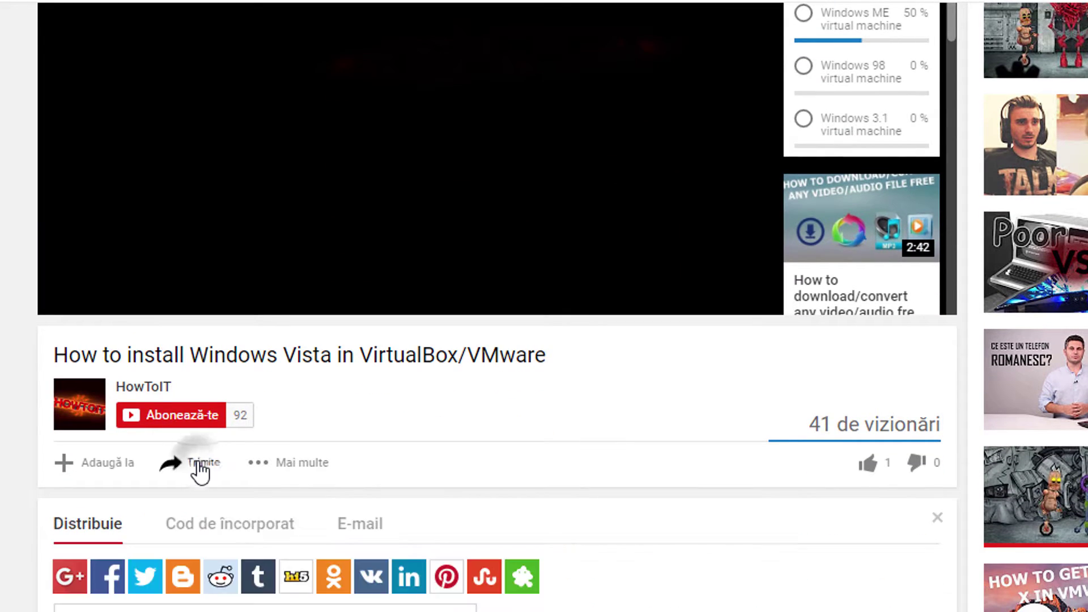
click(868, 465)
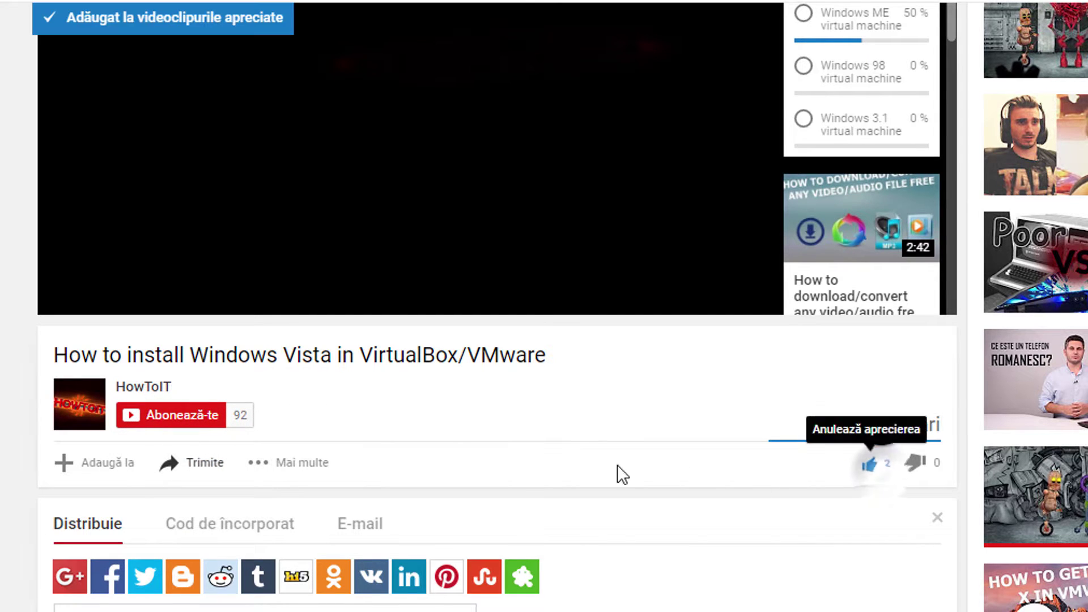
click(193, 418)
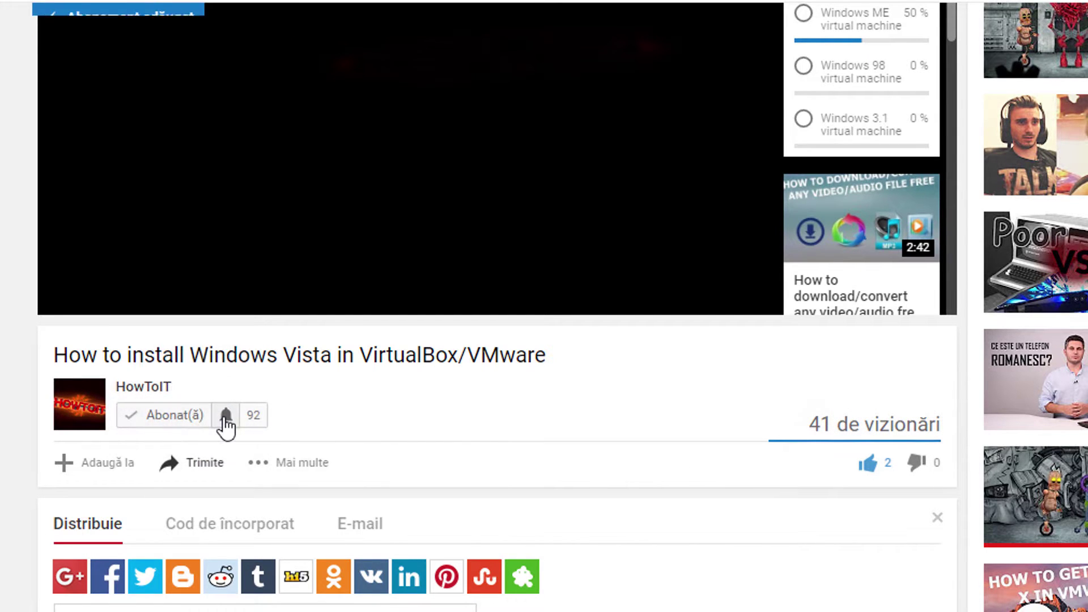
click(225, 419)
click(644, 252)
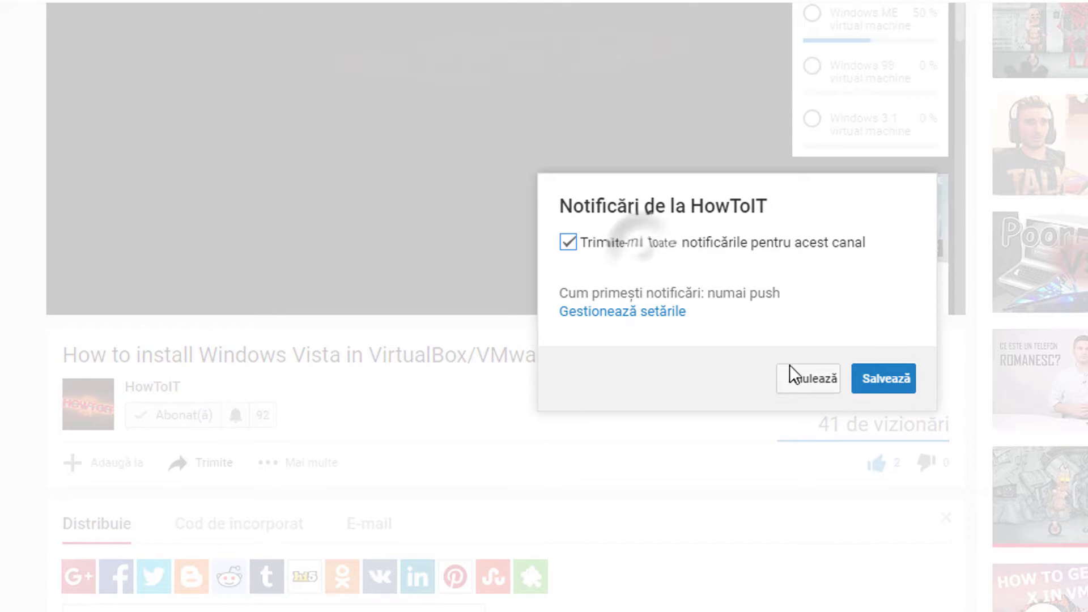
click(891, 387)
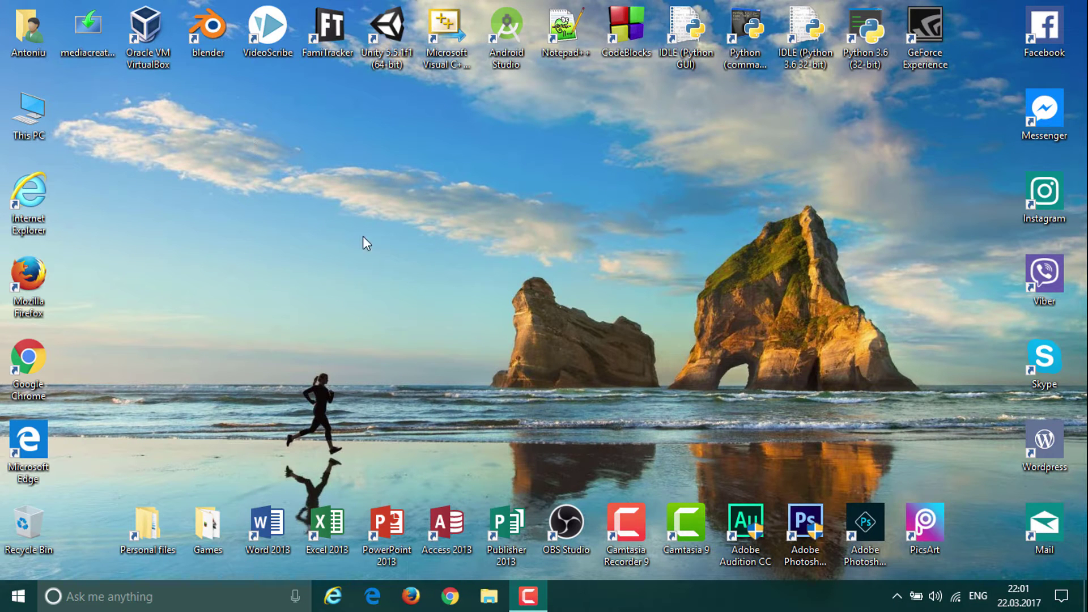
- Drag the mediacreationtool shortcut to the desktop centre, keeping VirtualBox in the top row
drag(125, 20, 497, 249)
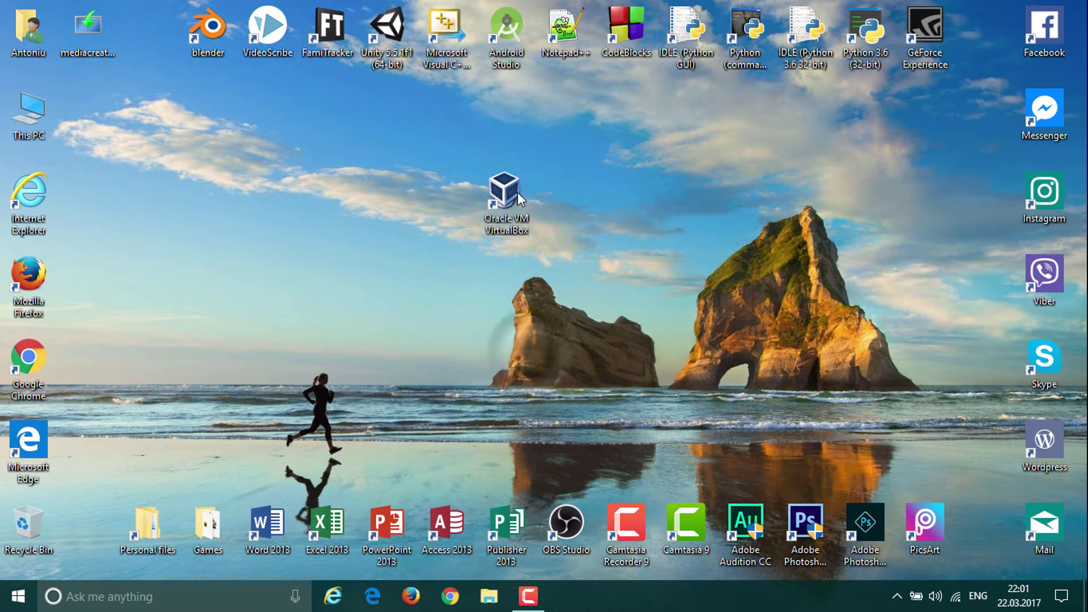
drag(514, 192, 164, 54)
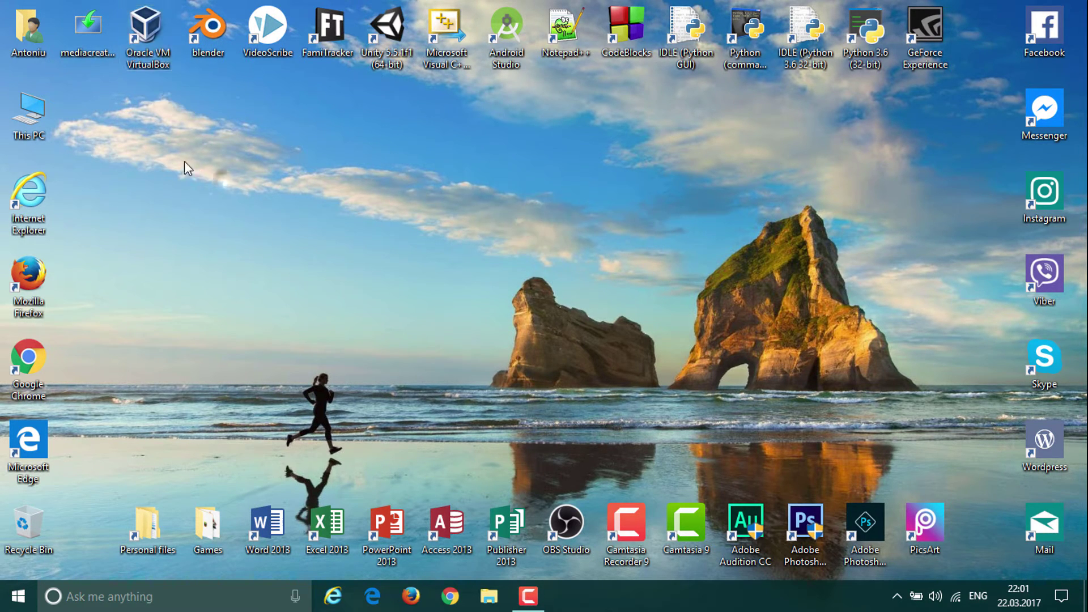
drag(76, 53, 531, 219)
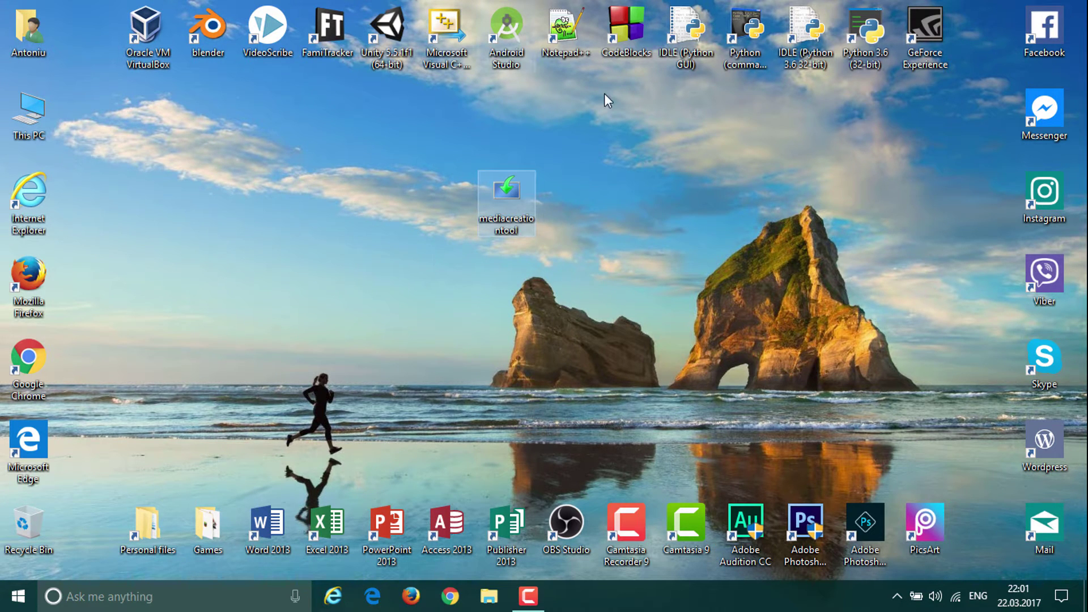
- Reselect the mediacreationtool shortcut and launch the Windows Installation Media Creation Tool
click(611, 189)
drag(867, 187, 216, 299)
double_click(507, 213)
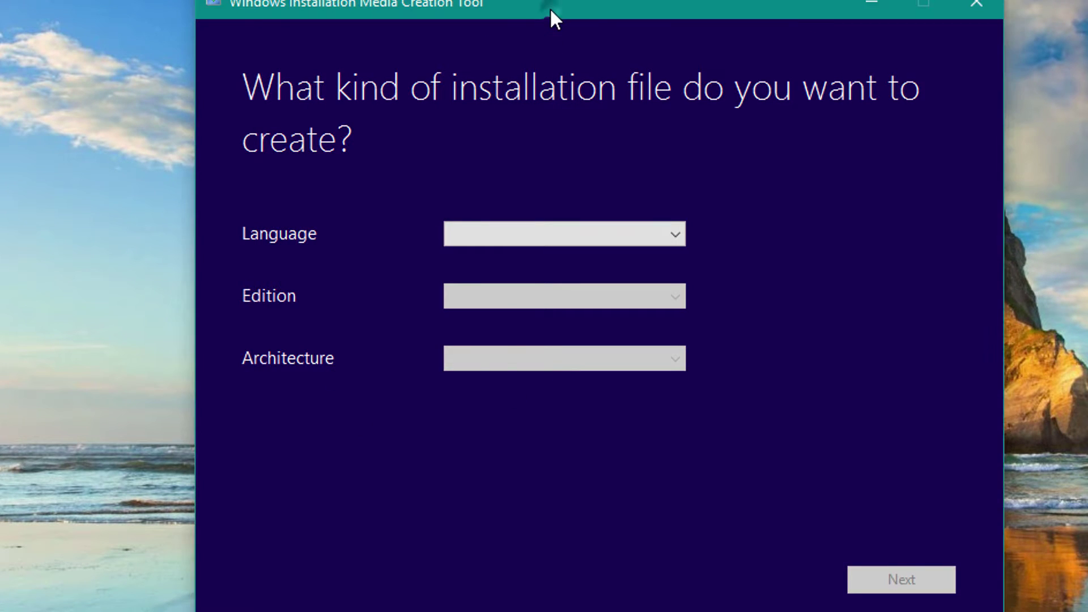
- Choose English (United States), Windows 8.1 Pro and 32-bit (x86) as the installation media options
mouse_move(549, 9)
mouse_down()
mouse_move(599, 15)
mouse_move(564, 14)
mouse_up()
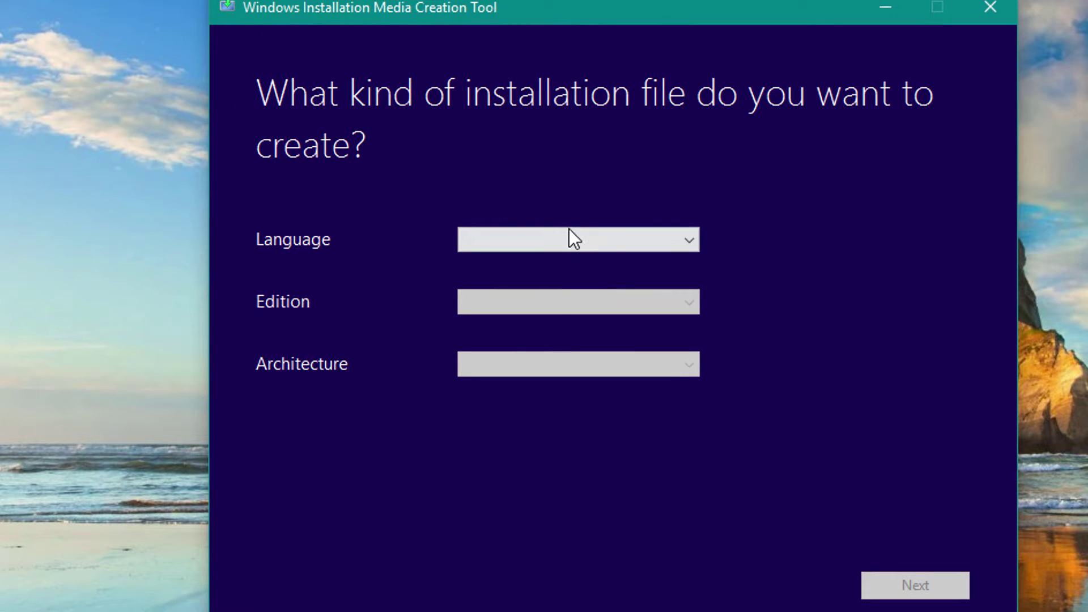
click(568, 229)
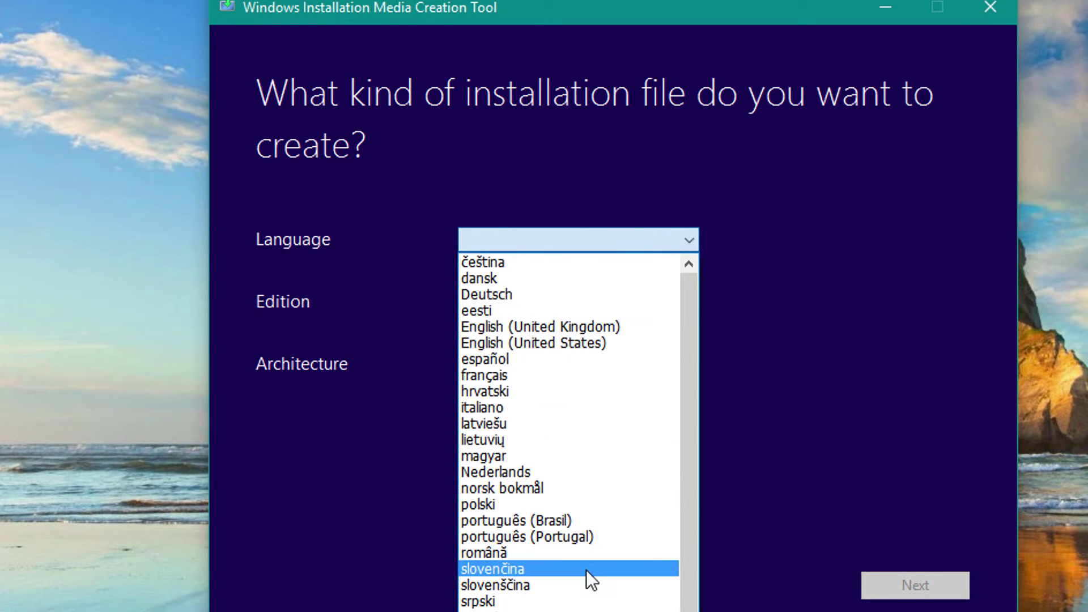
click(532, 343)
click(501, 302)
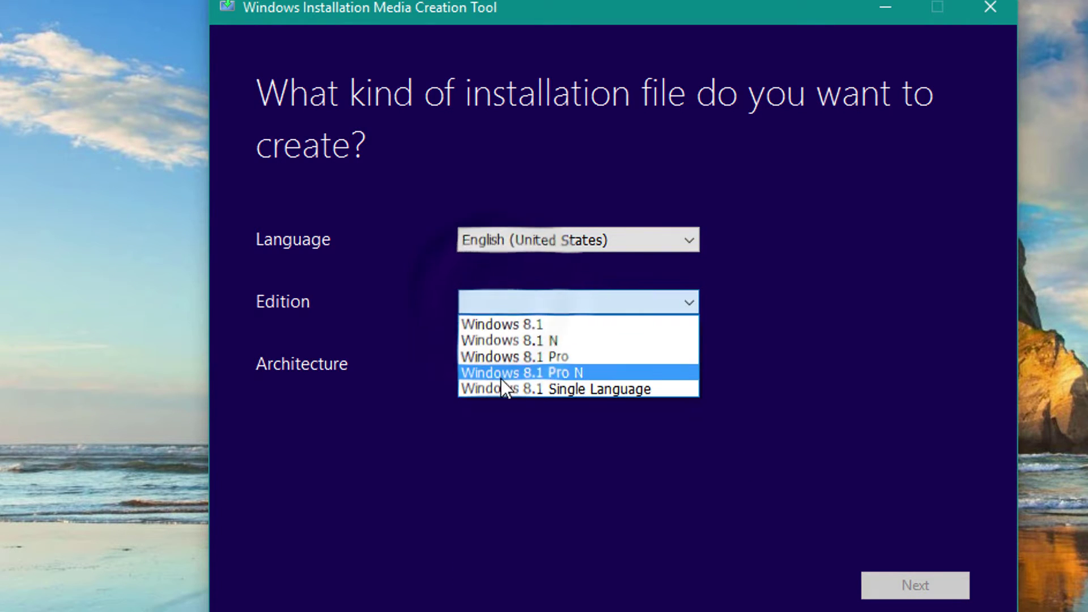
click(500, 356)
click(494, 309)
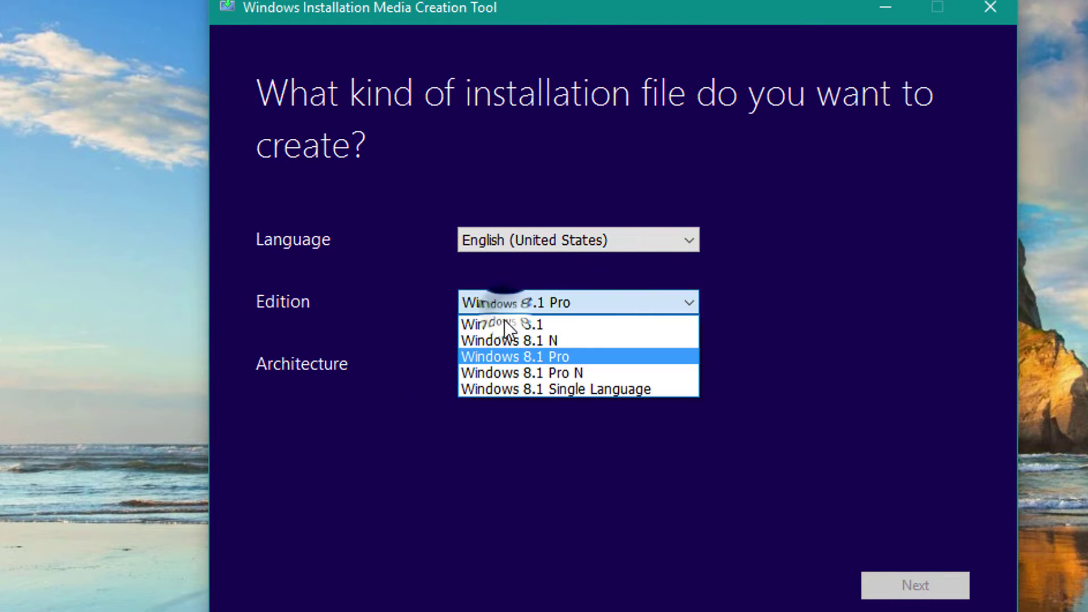
click(501, 324)
click(481, 364)
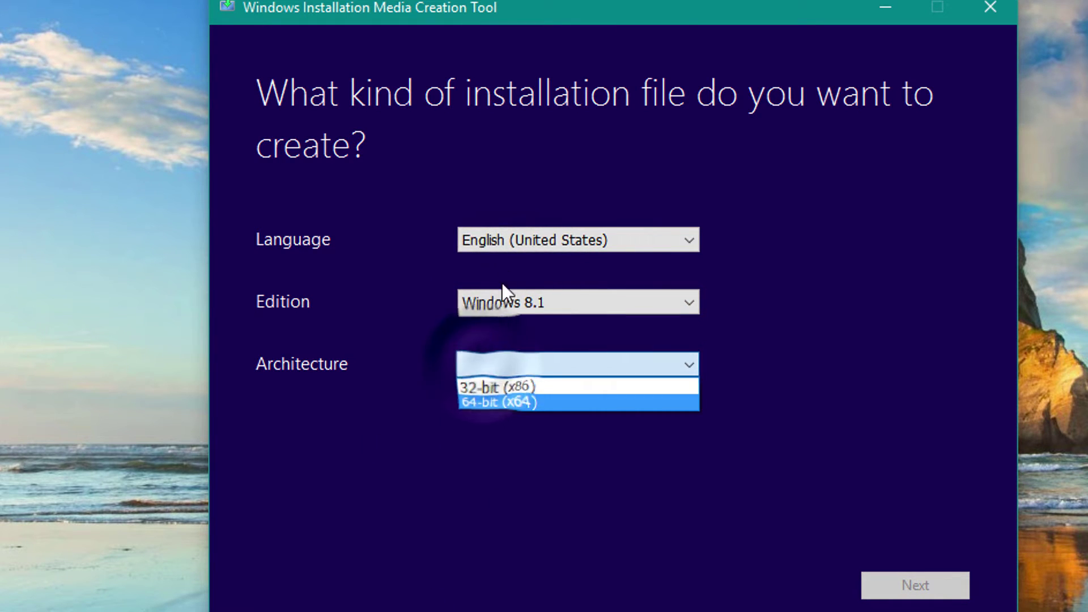
click(530, 297)
click(536, 301)
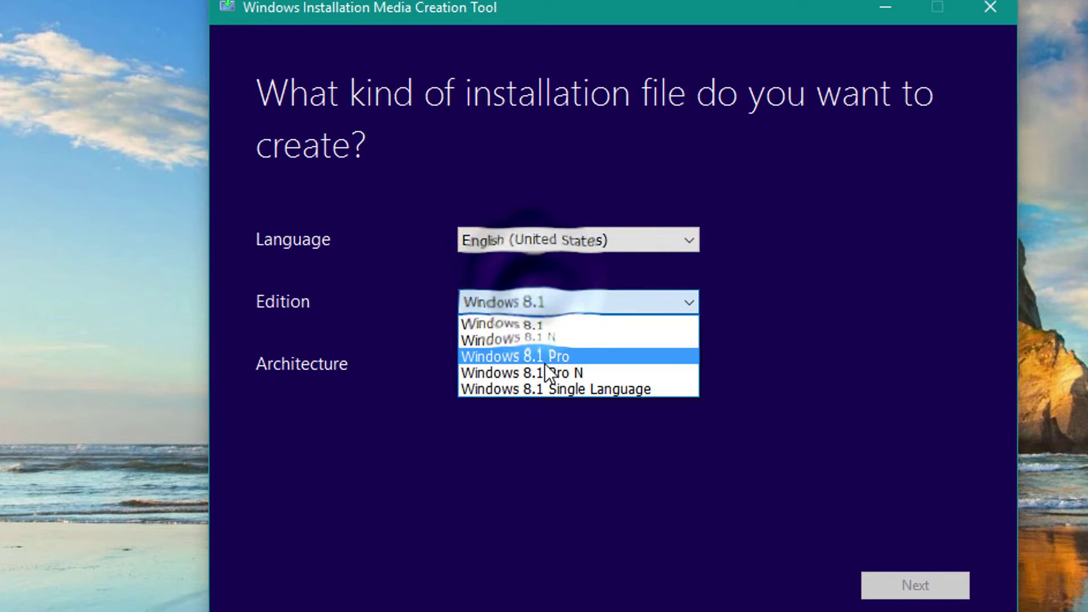
click(544, 356)
click(555, 365)
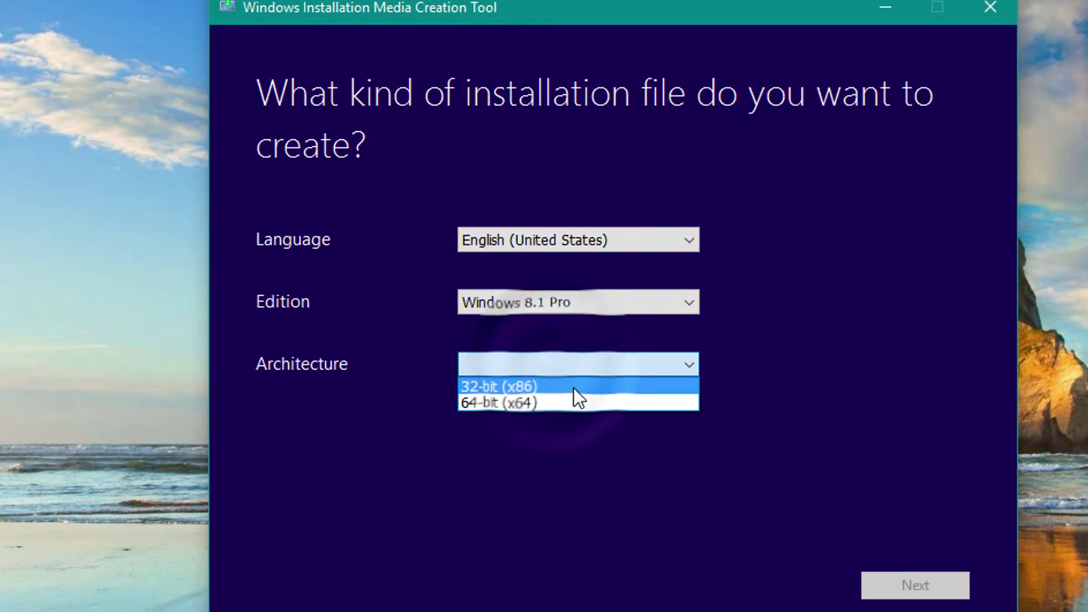
click(573, 387)
- Save the installer as an ISO file named Windows on the Desktop, starting the download
click(945, 592)
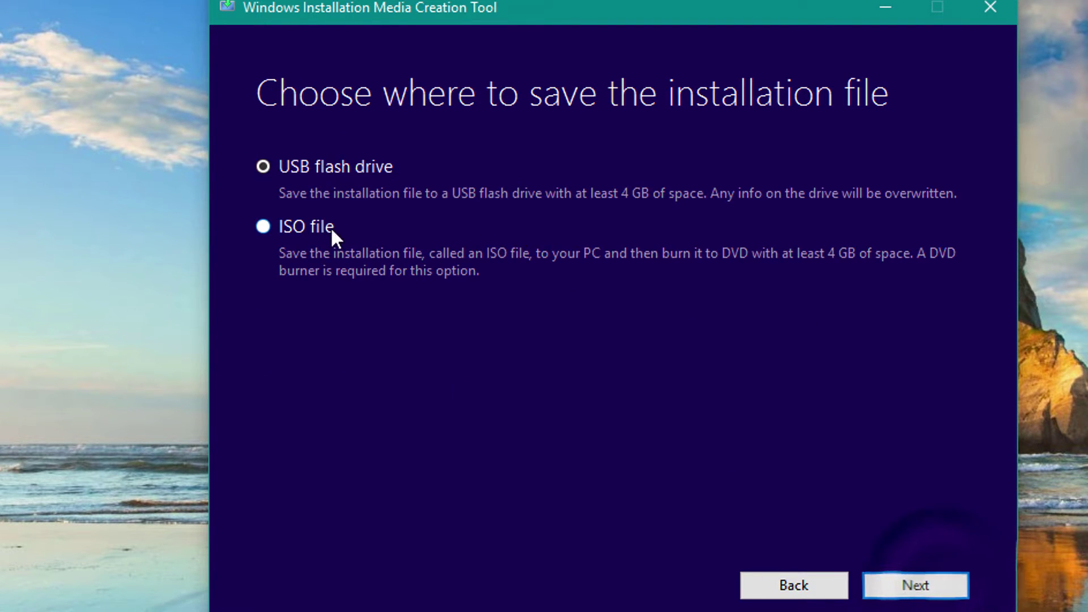
click(306, 225)
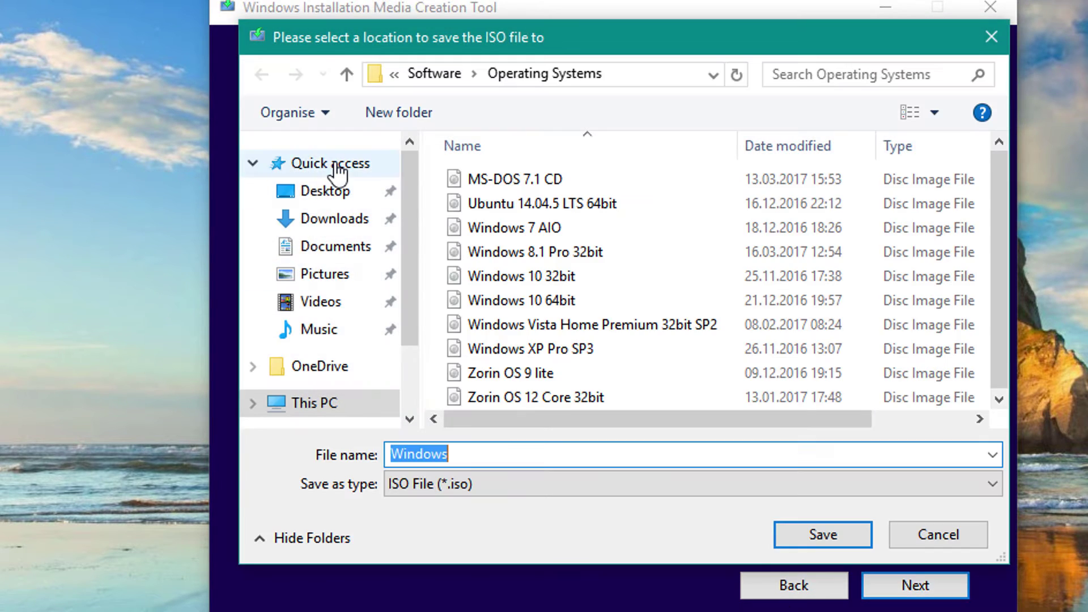
click(339, 192)
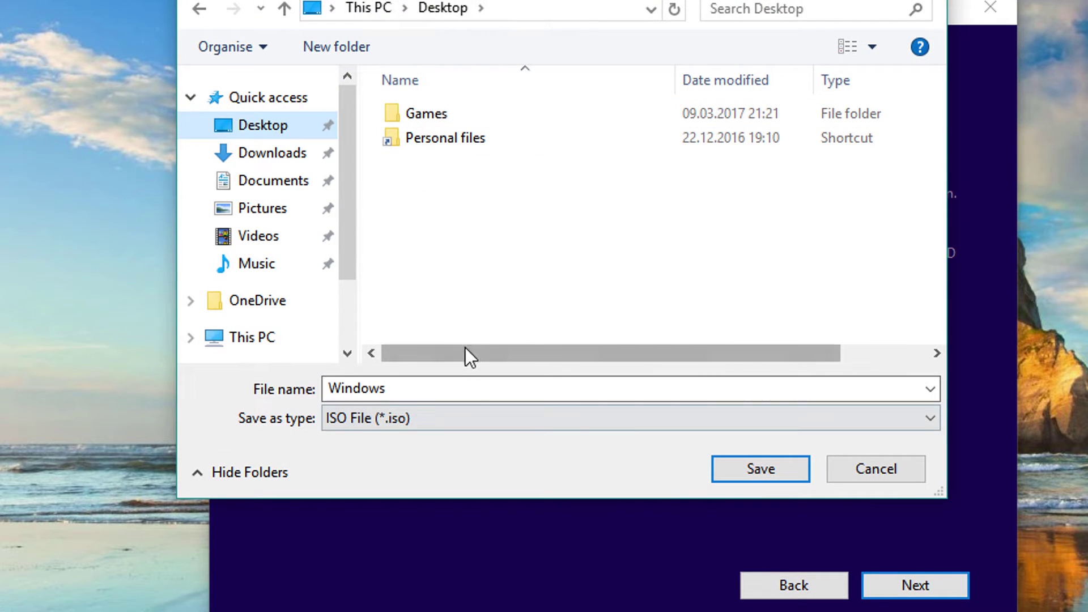
click(462, 384)
click(464, 386)
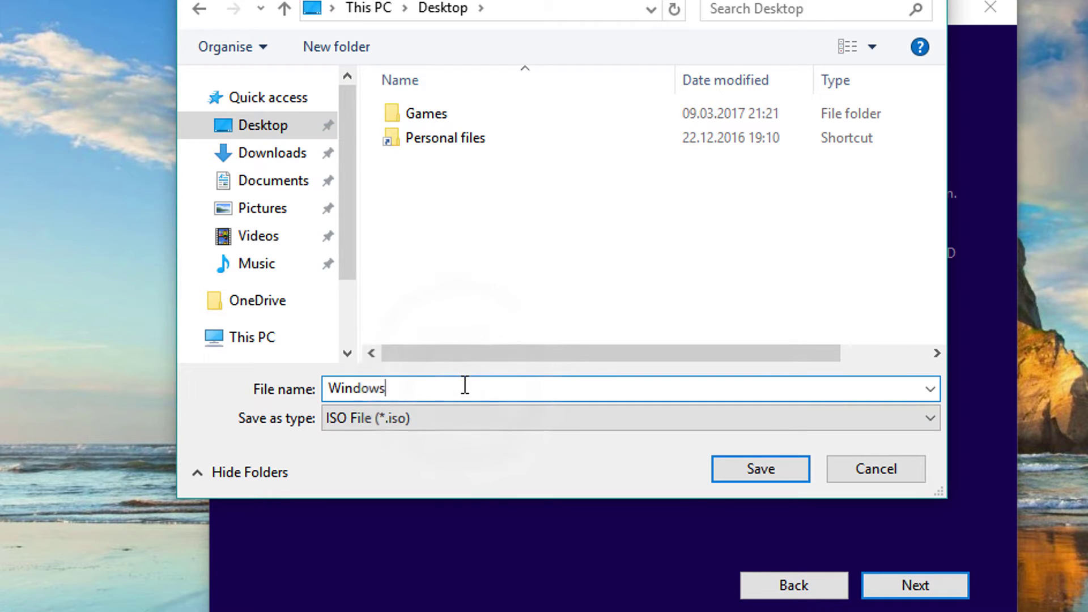
click(734, 468)
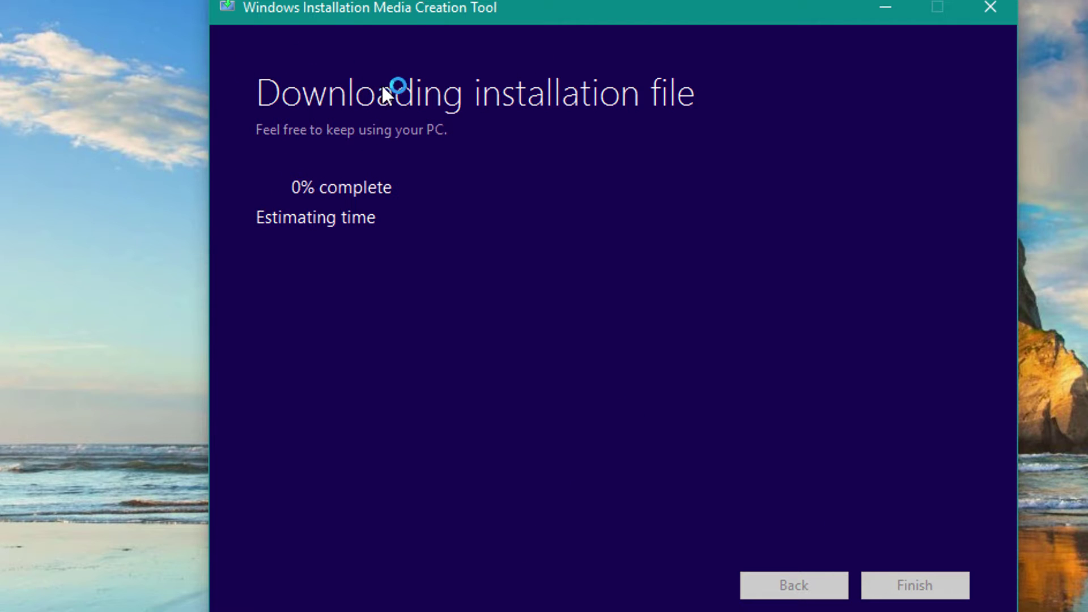
- Reposition the Media Creation Tool download window and minimize it
drag(416, 10, 477, 10)
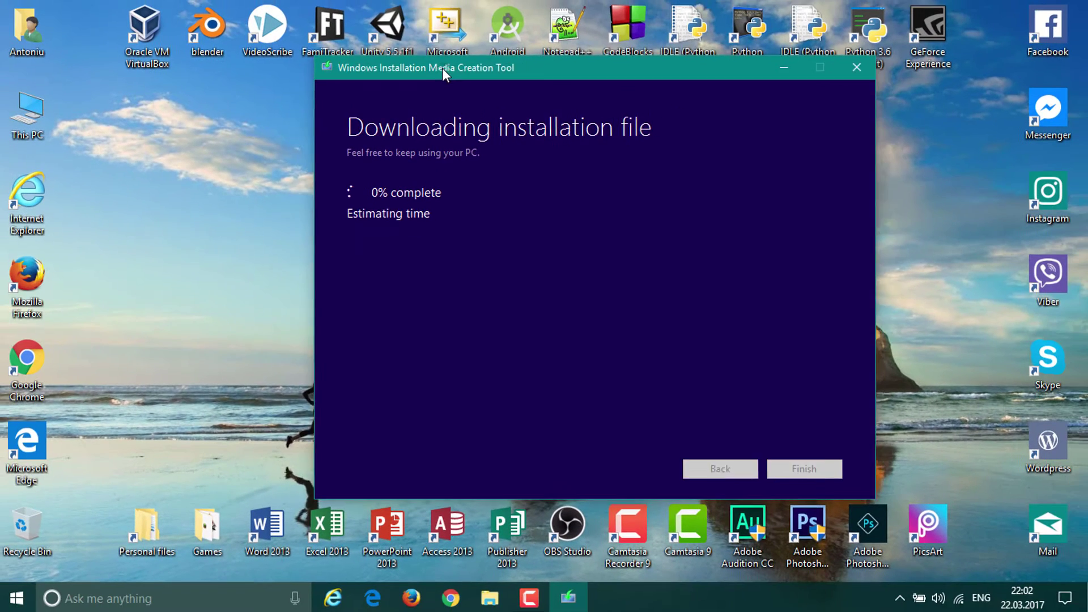
drag(443, 68, 463, 77)
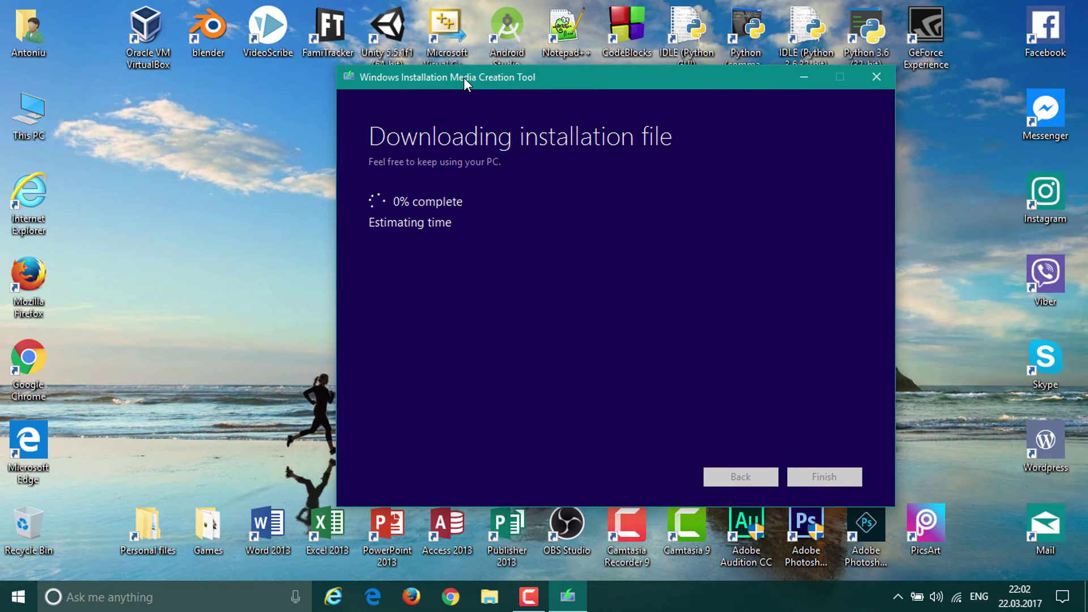
click(809, 82)
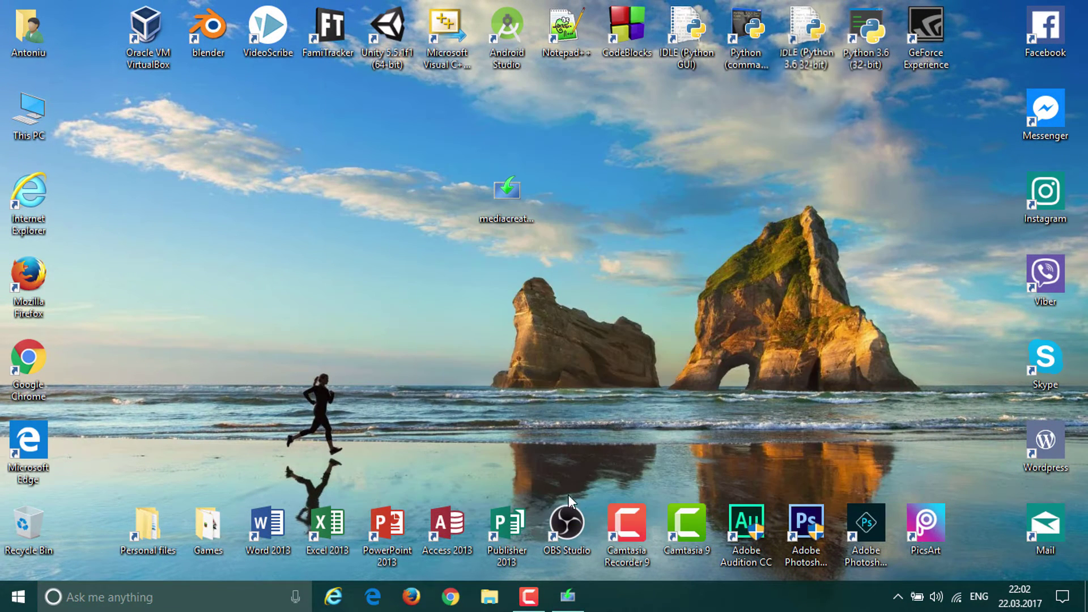
click(578, 606)
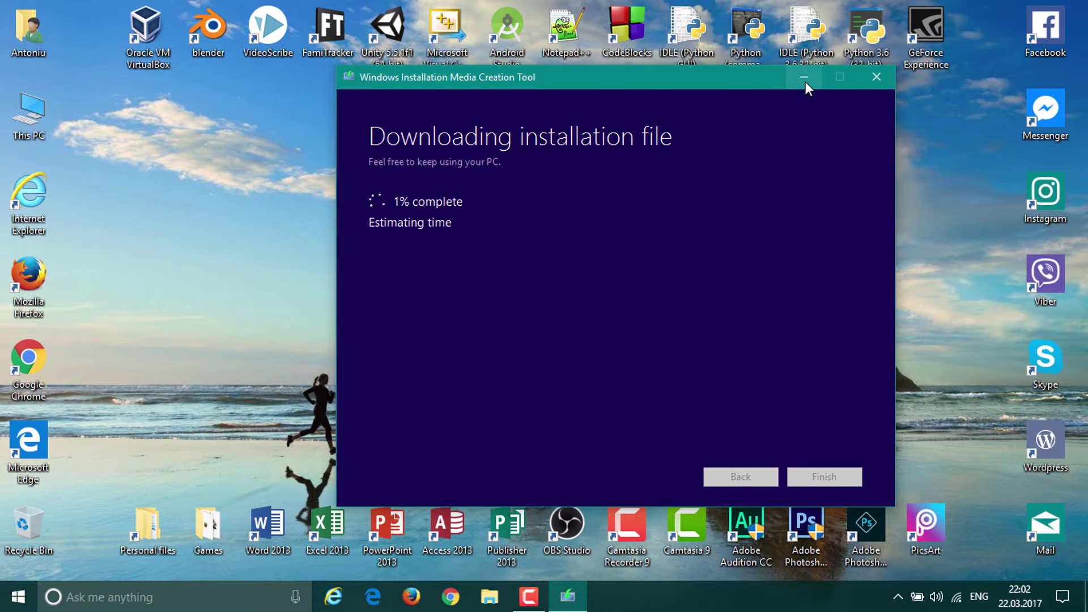
click(804, 81)
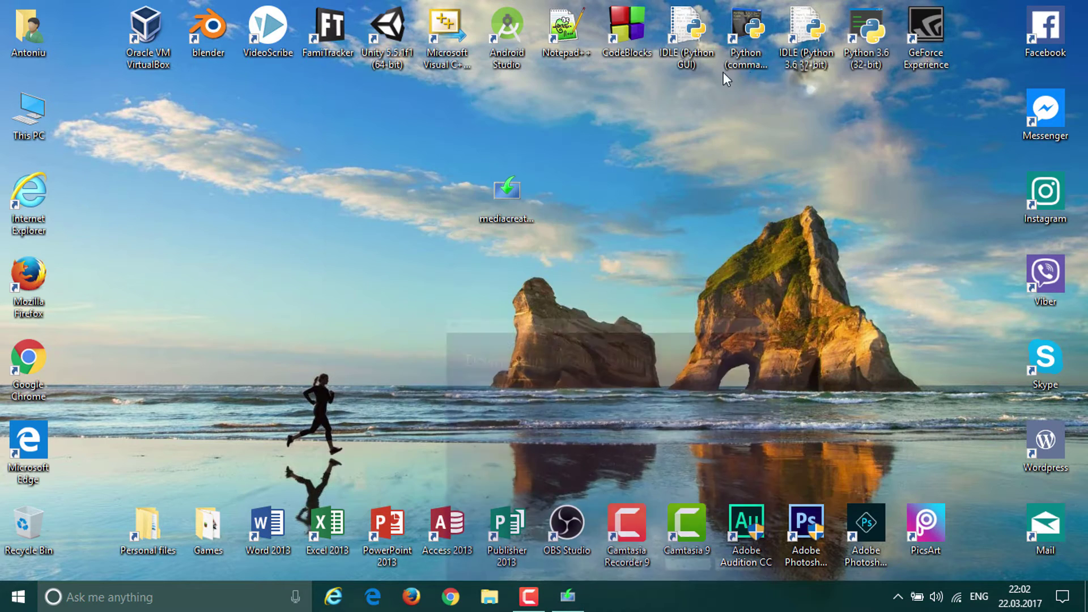
- Move the media creation tool shortcut beside Messenger and launch Oracle VM VirtualBox
double_click(512, 204)
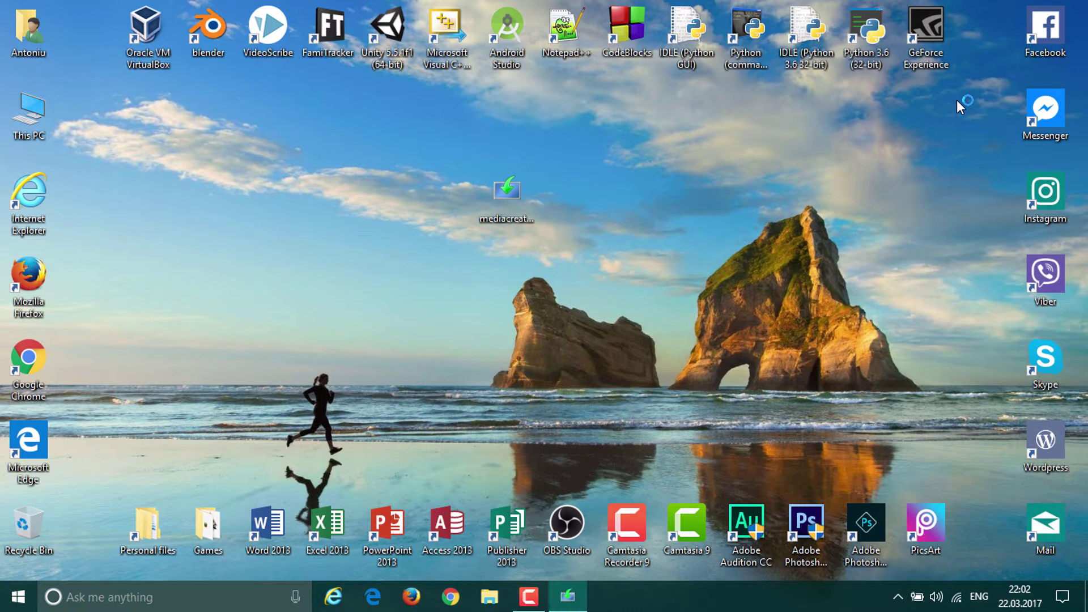
drag(512, 193, 974, 90)
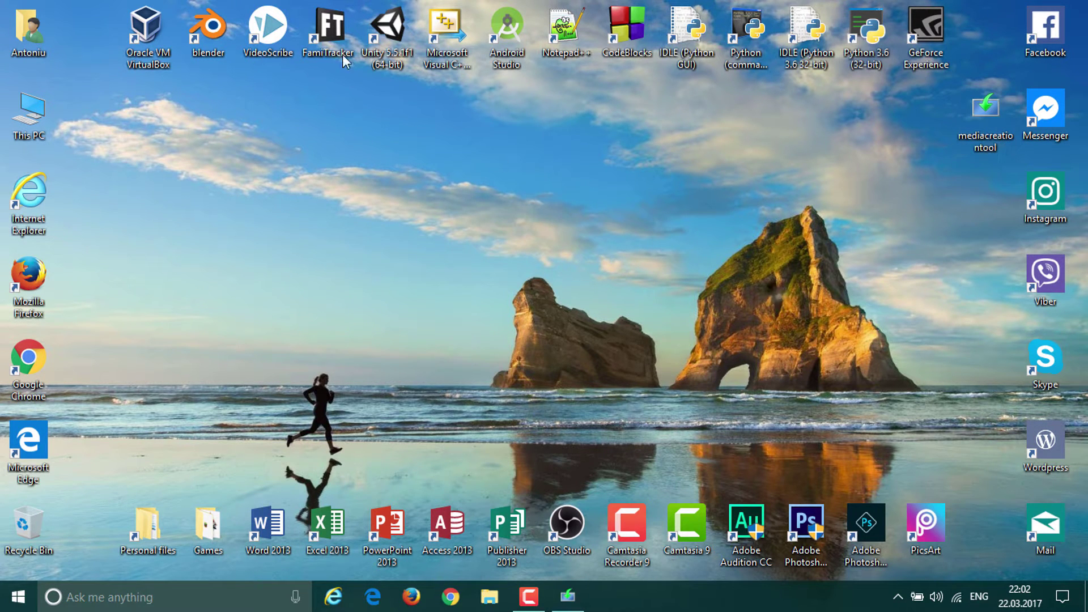
double_click(134, 31)
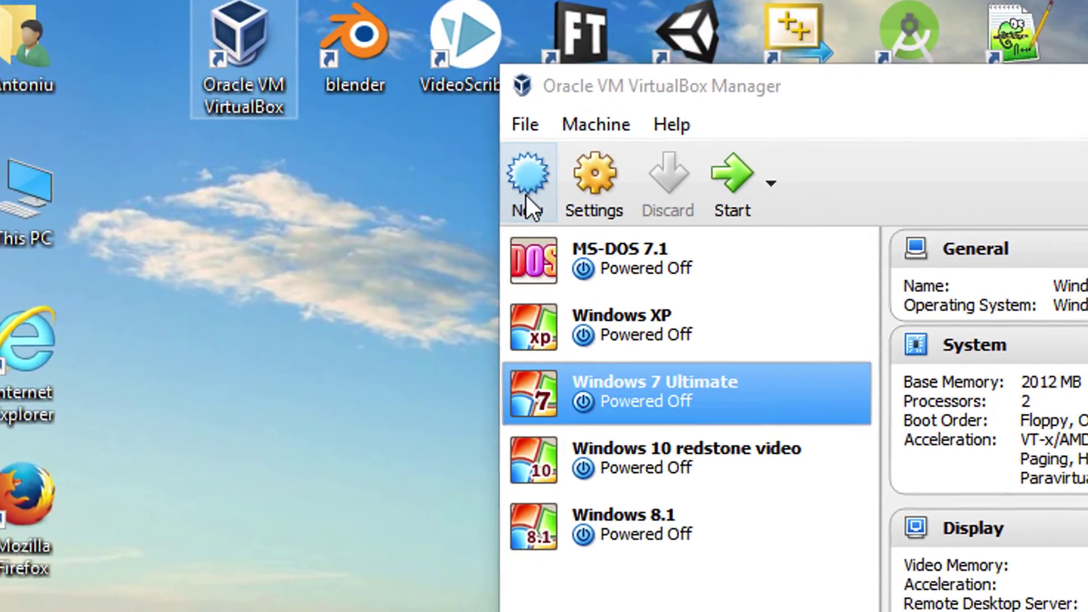
- Start a new machine named Windows 8.1 video of version Windows 8.1 (32-bit), dismissing the folder error
click(546, 188)
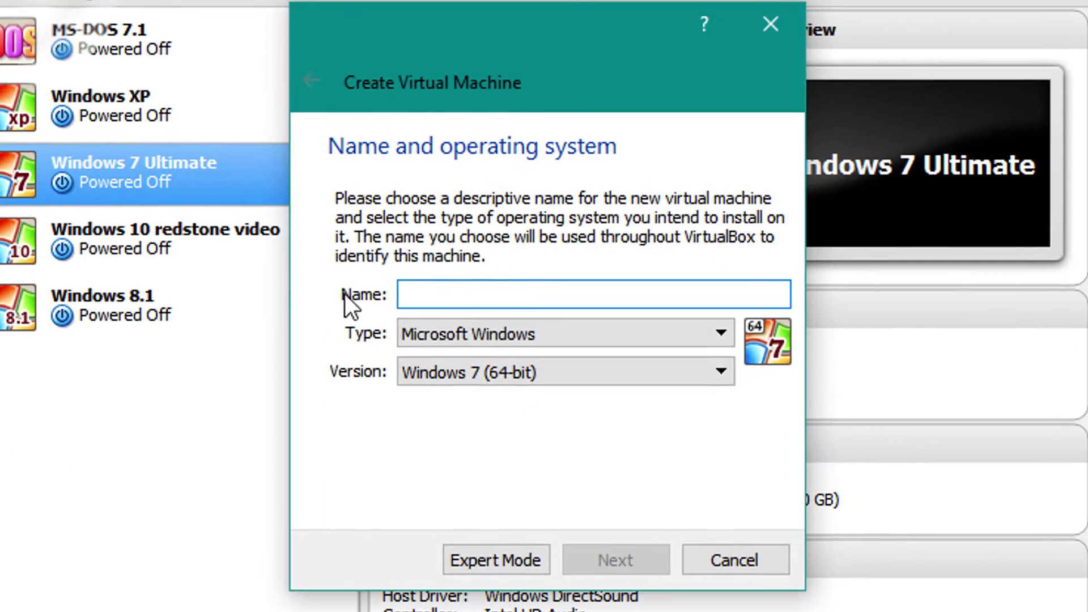
text(W)
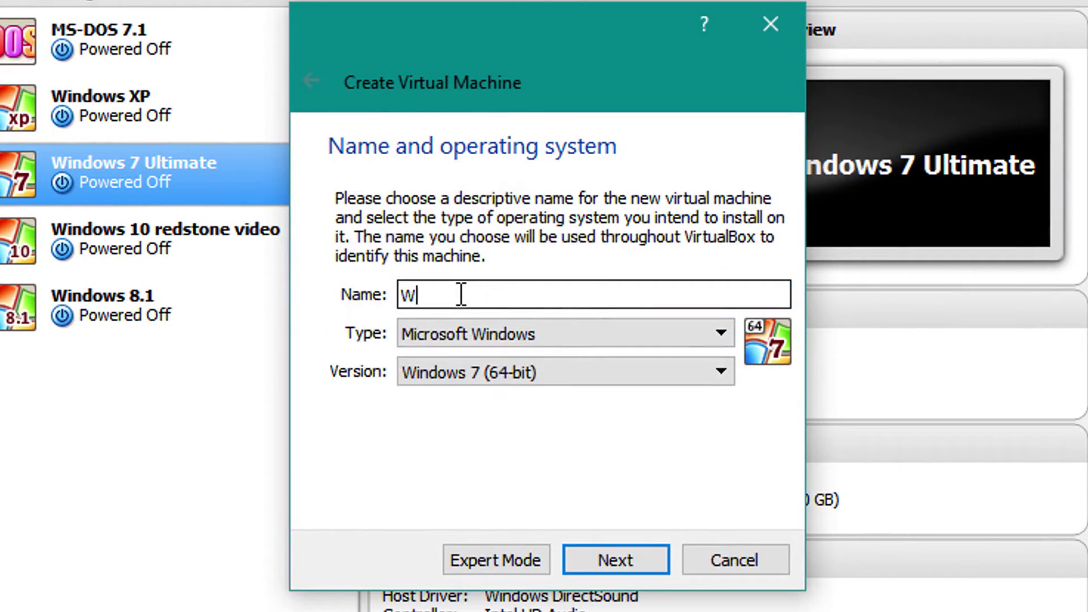
text(indows 8)
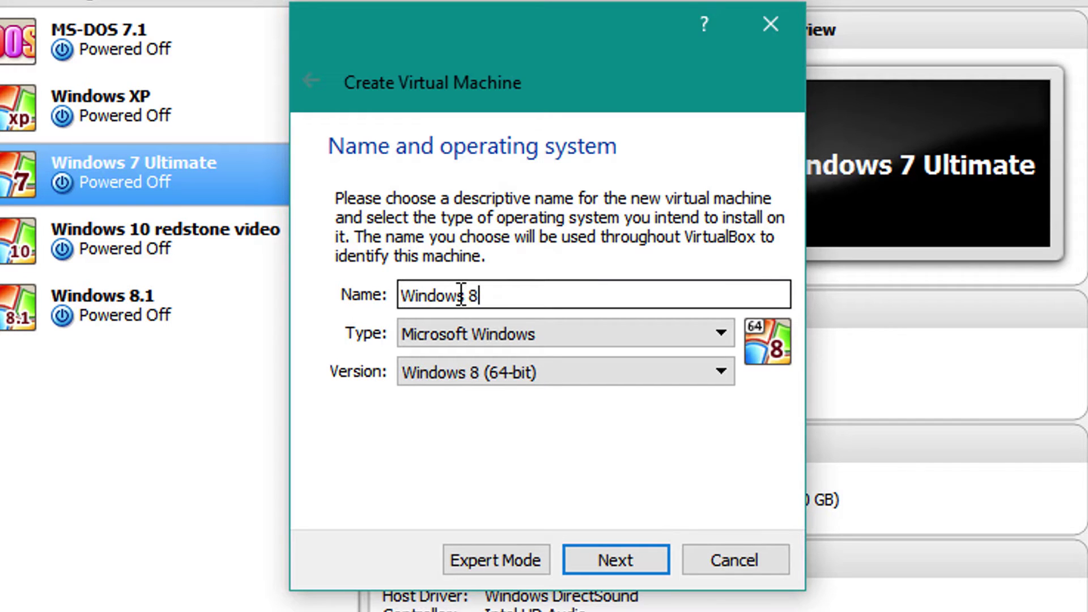
text(.1)
click(568, 370)
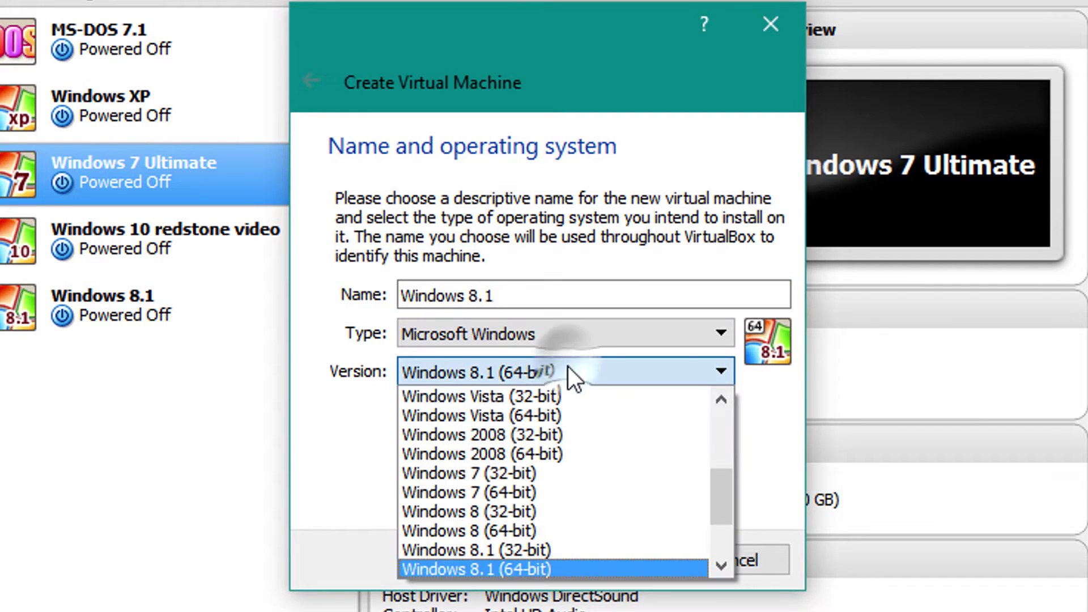
click(572, 547)
click(579, 560)
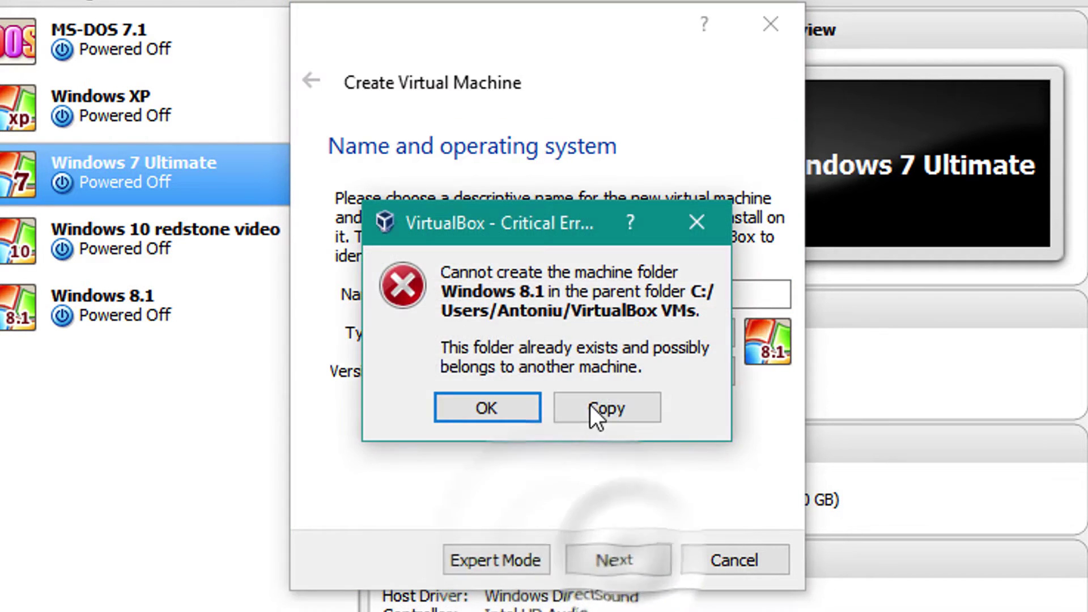
click(696, 222)
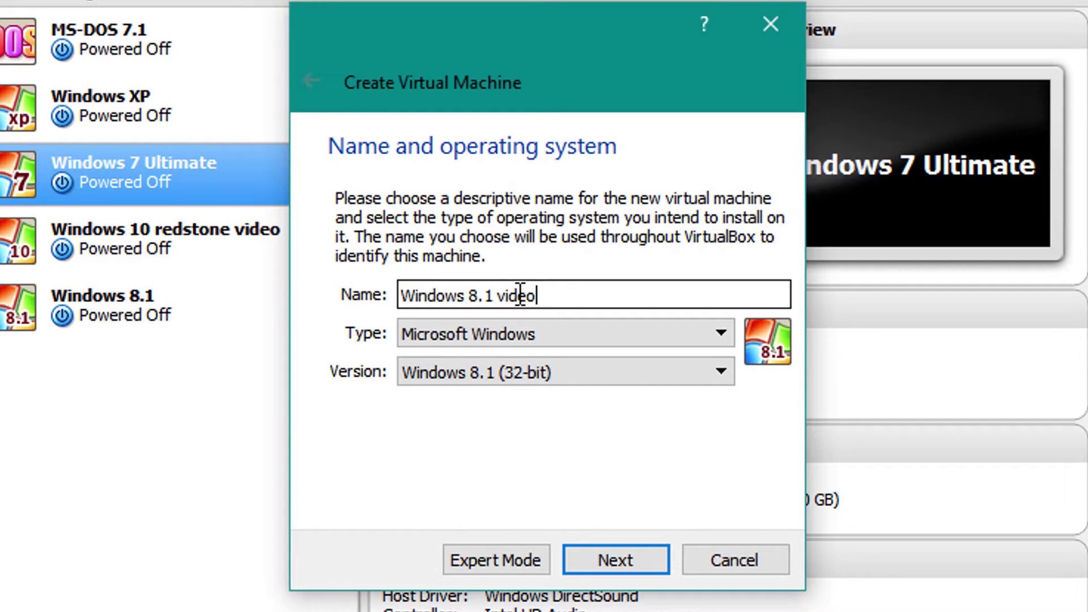
- Set the machine's memory size to 1536 MB and continue to the hard disk step
click(602, 559)
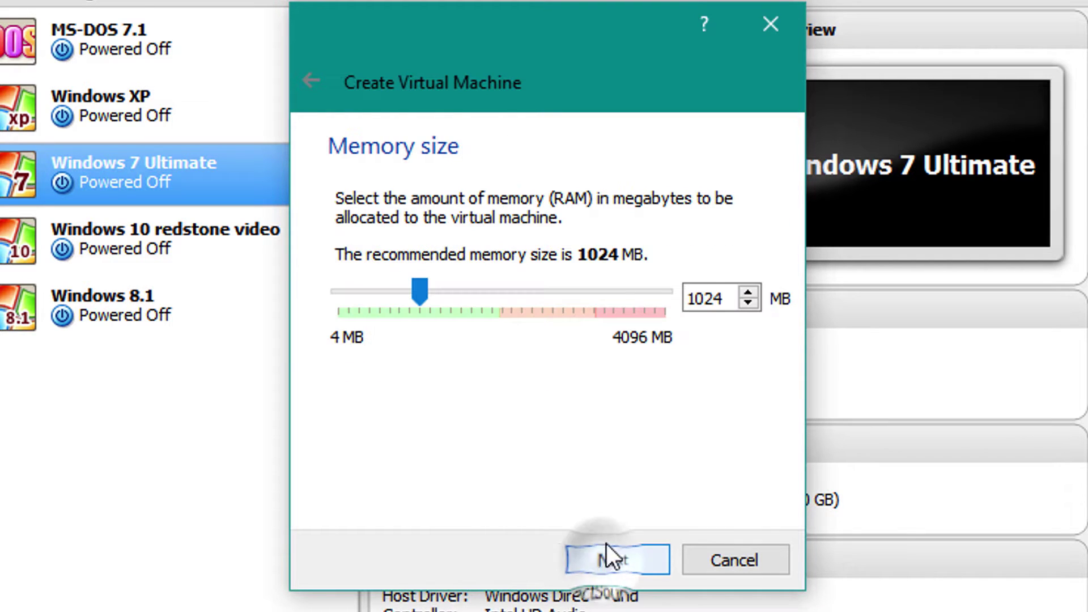
double_click(707, 298)
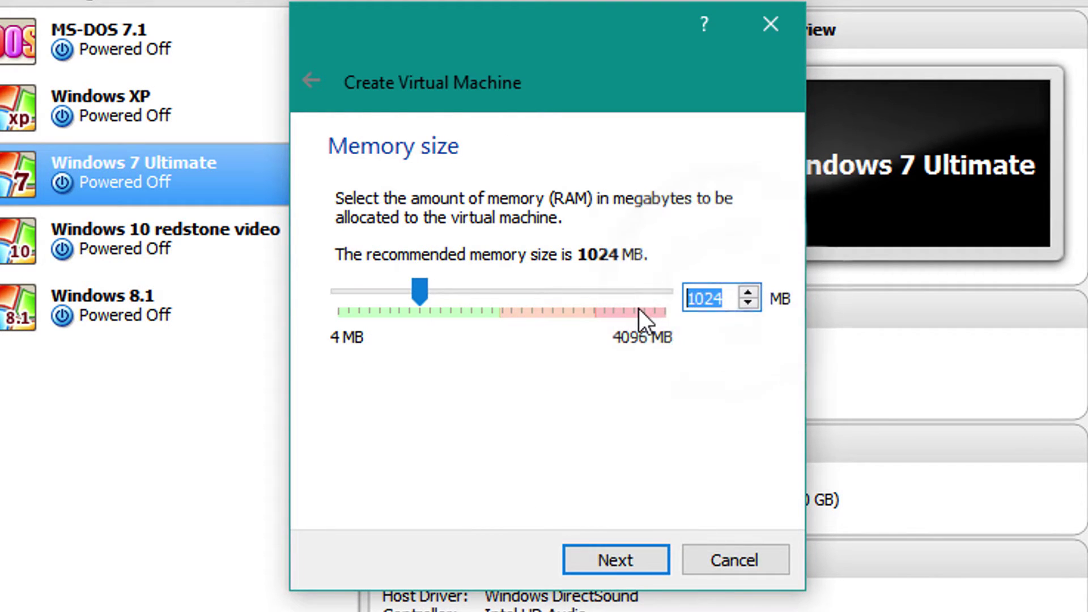
text(1)
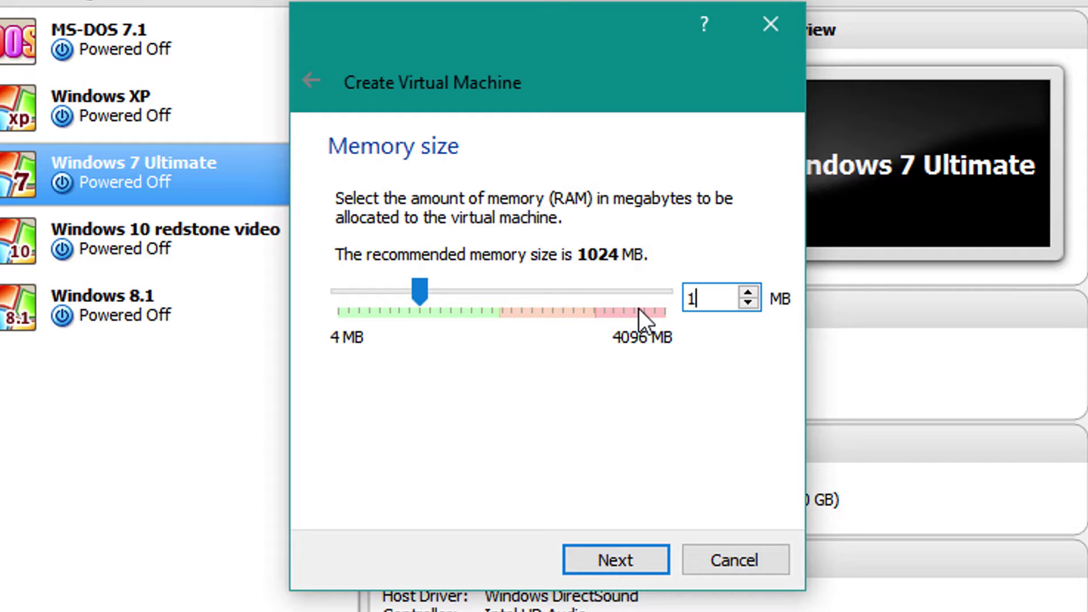
text(63)
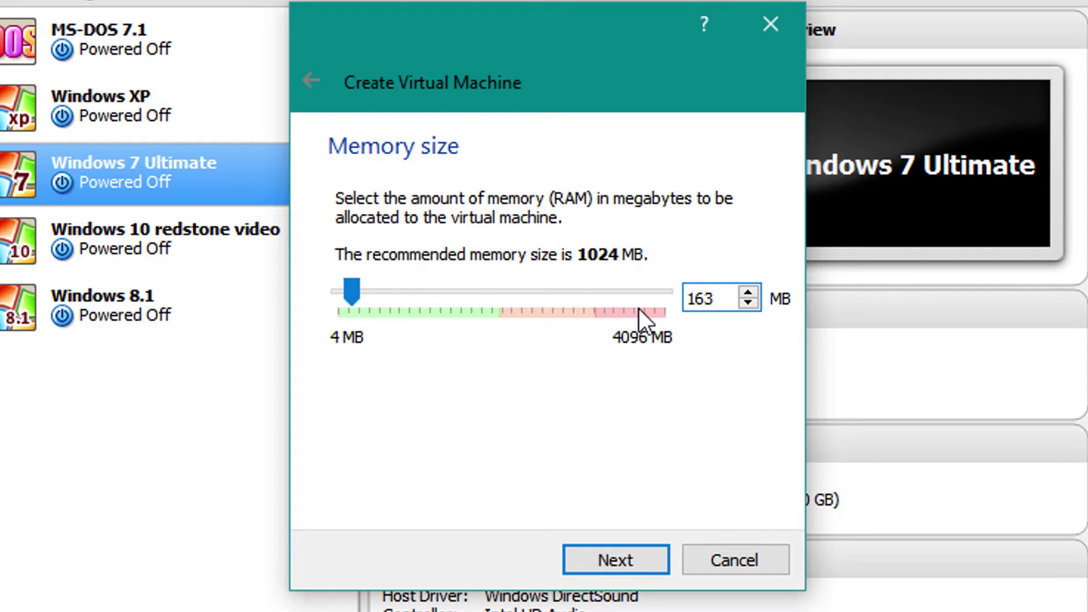
key(BackSpace)
key(BackSpace)
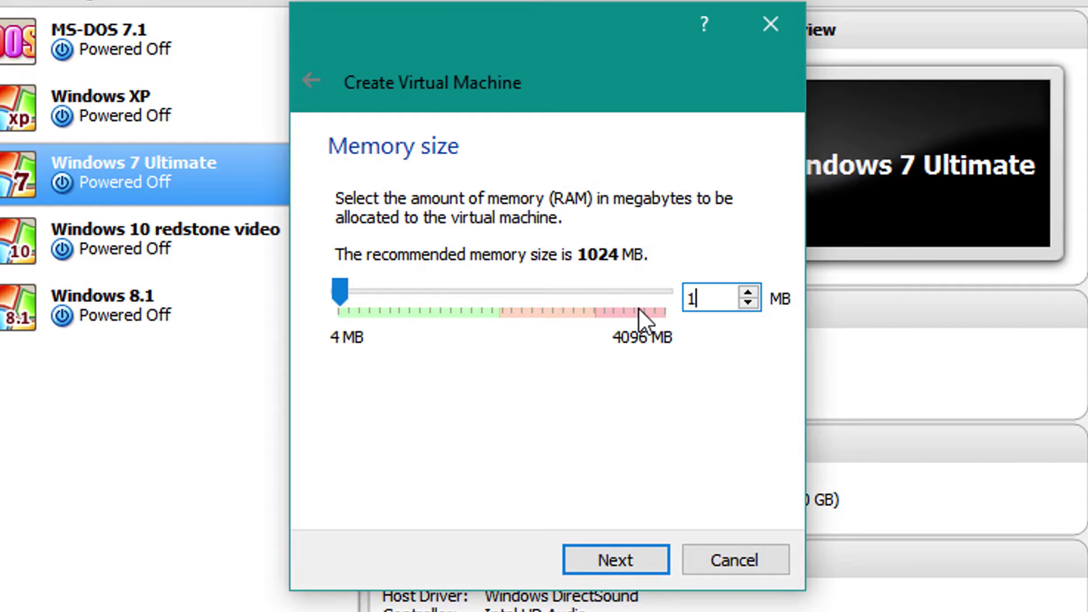
text(536)
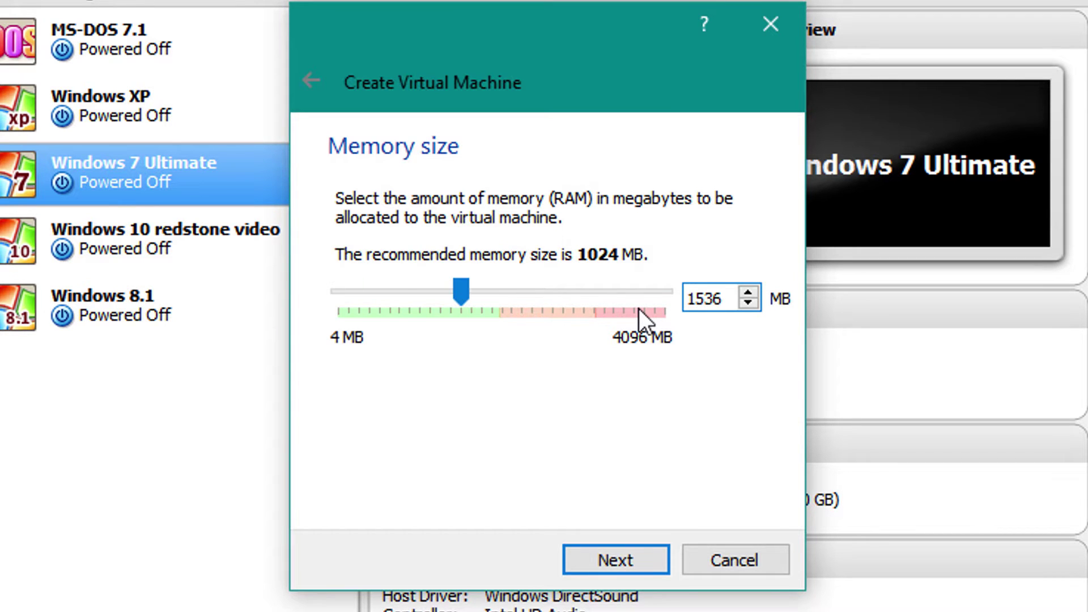
key(Return)
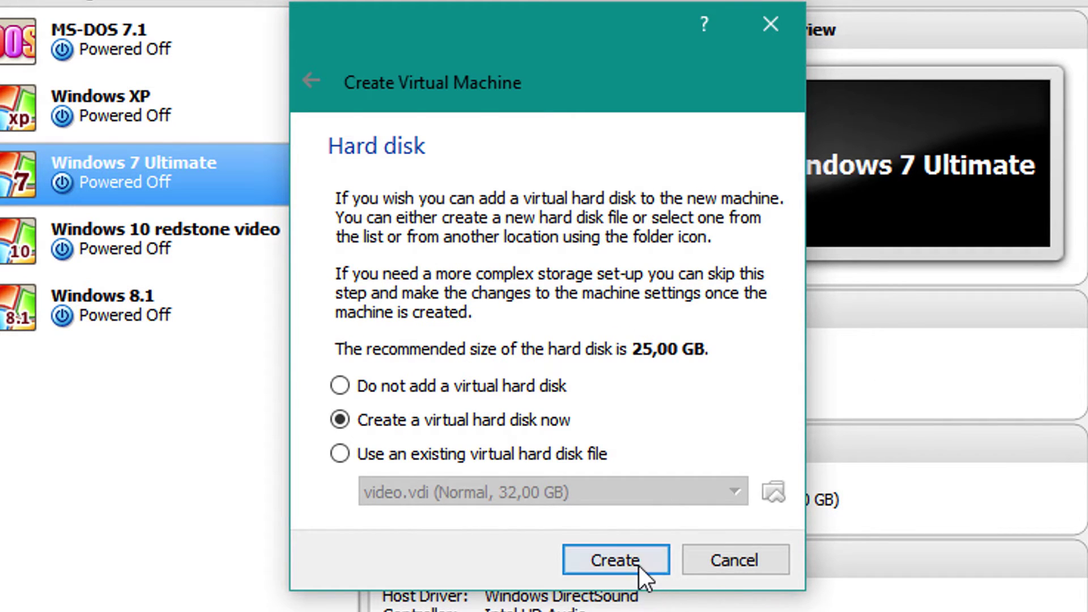
- Create a new VDI hard disk with dynamically allocated storage
click(638, 565)
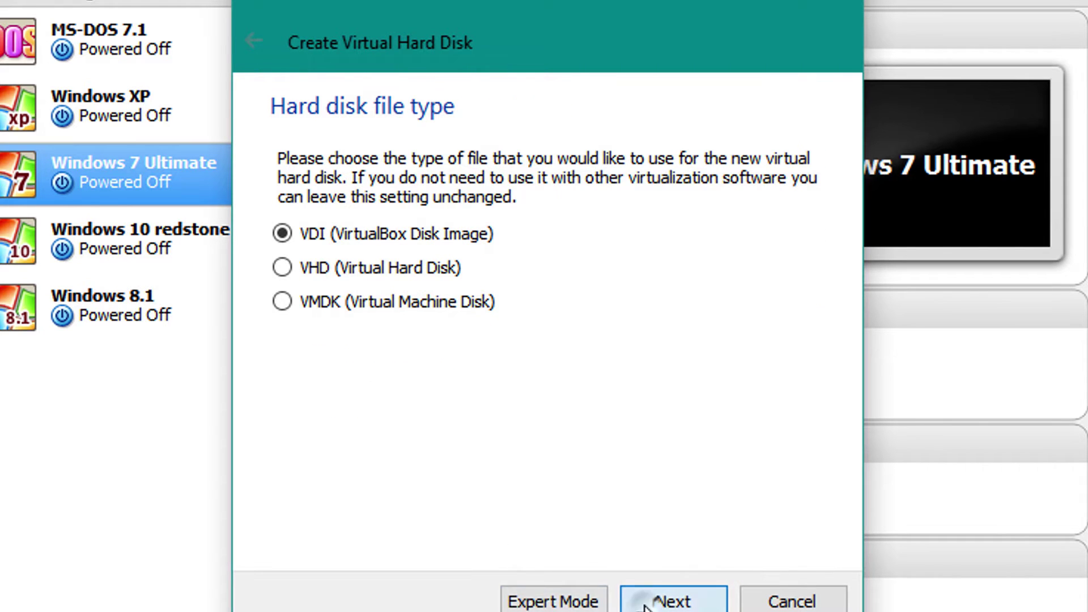
click(646, 606)
click(318, 371)
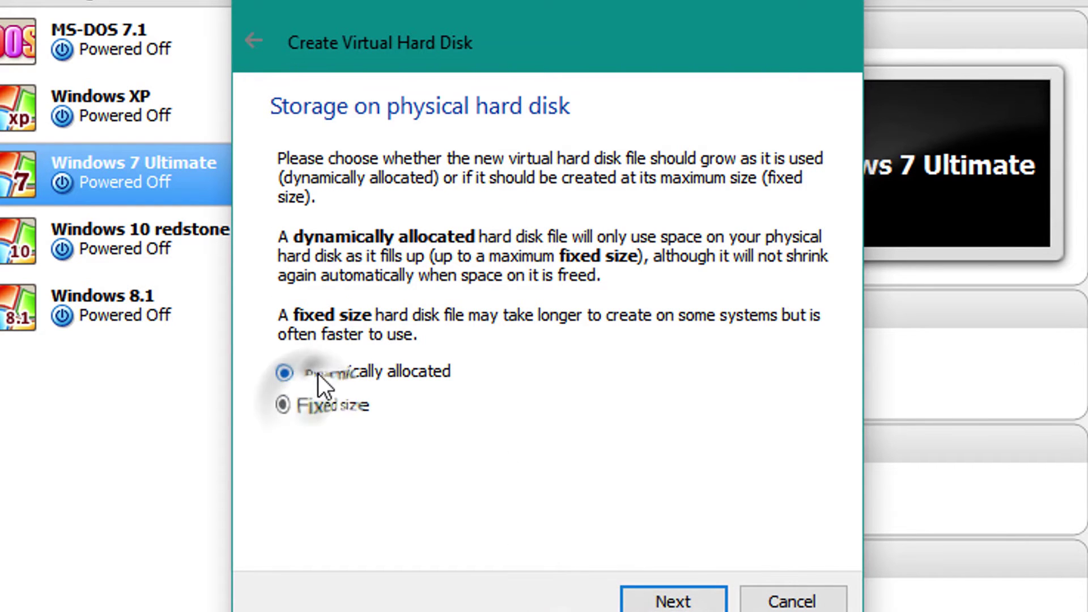
click(319, 407)
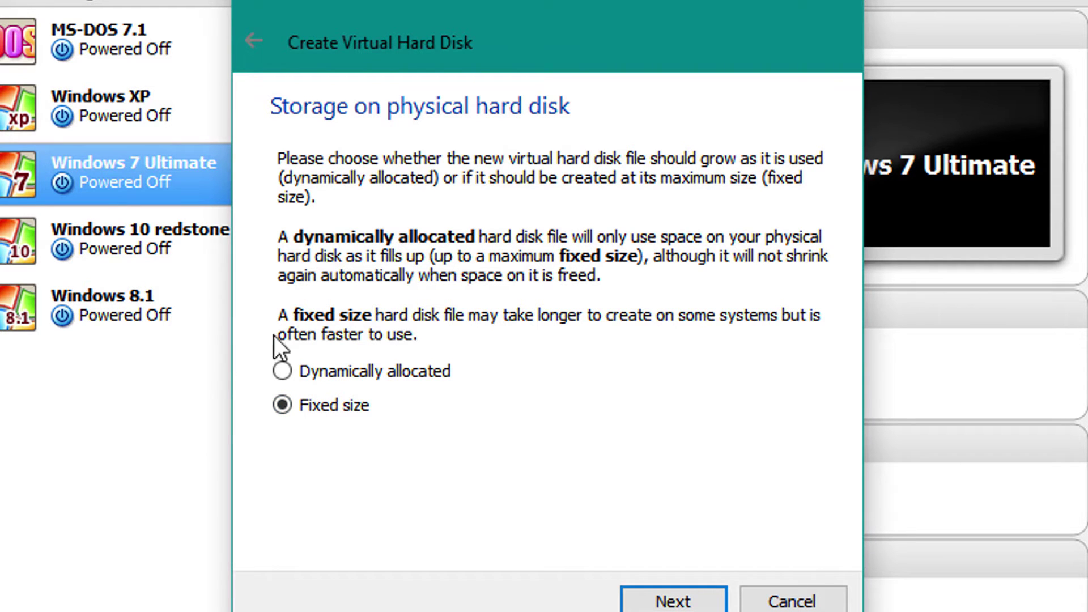
click(326, 379)
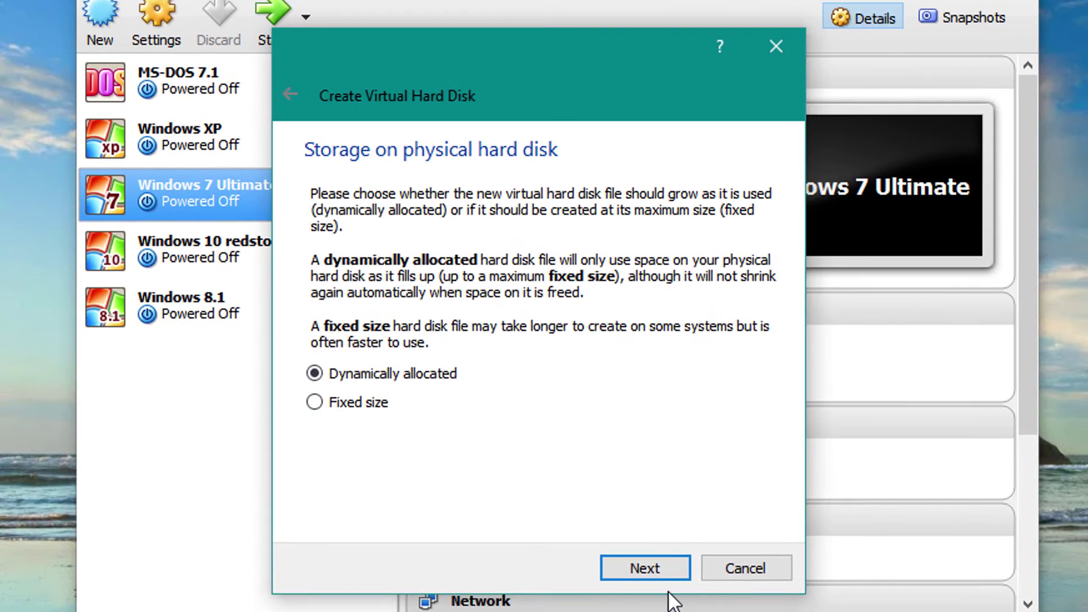
click(652, 608)
- Accept the disk file location and create the 25,00 GB disk to finish the machine
click(674, 569)
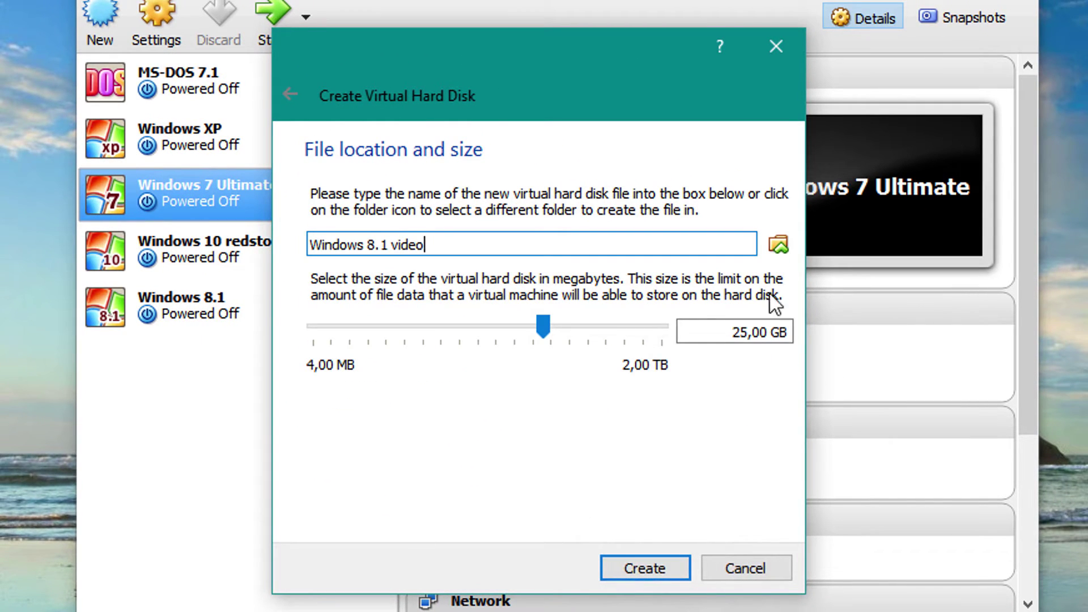
click(789, 234)
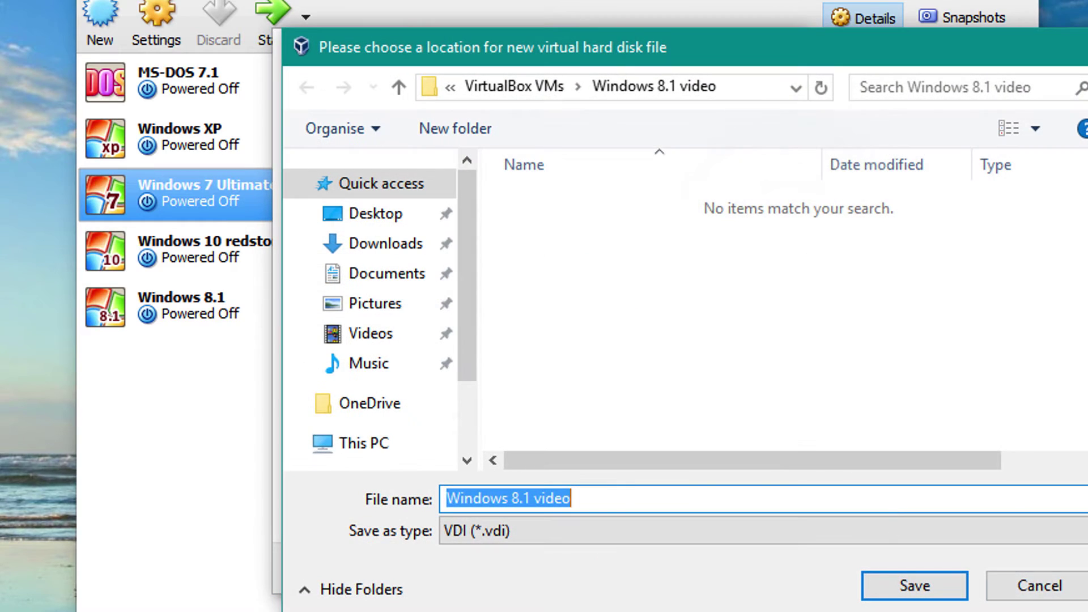
click(1025, 589)
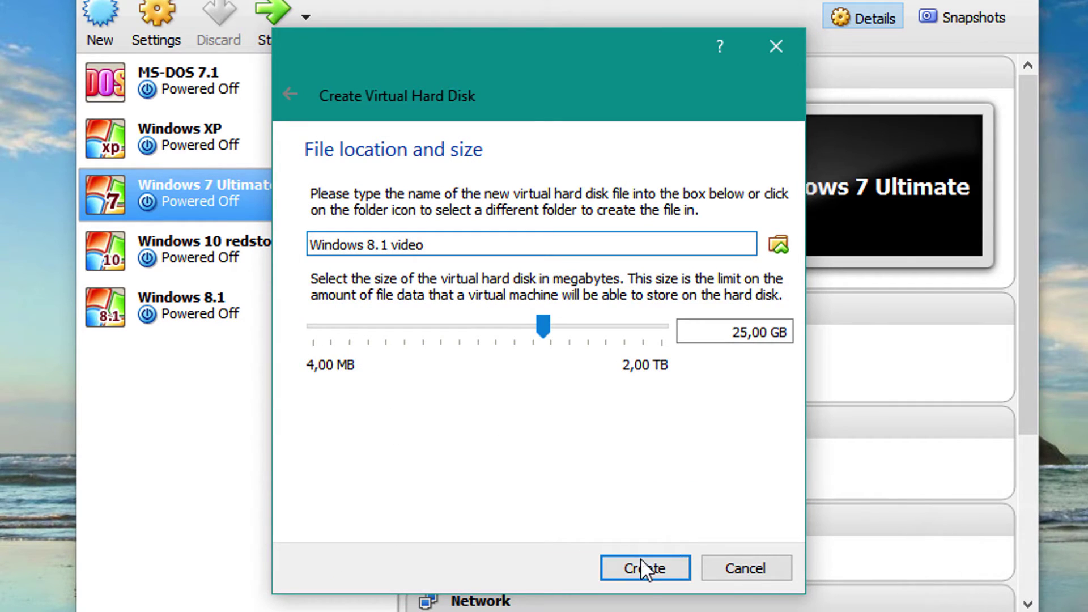
click(641, 563)
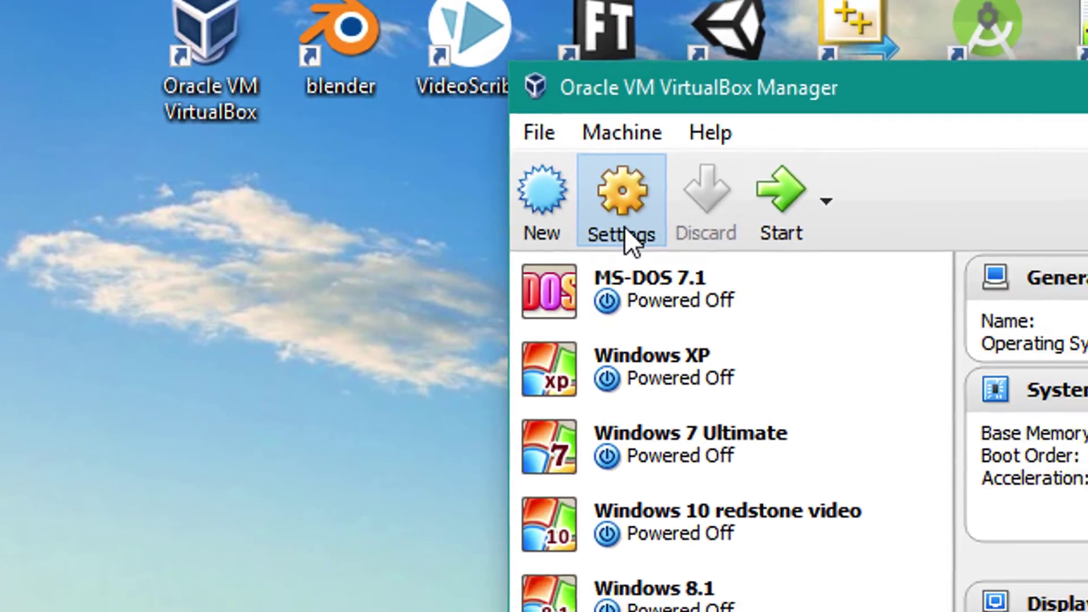
- In Windows 8.1 video's settings, enable 3D and 2D acceleration and raise video memory to 256 MB
click(778, 272)
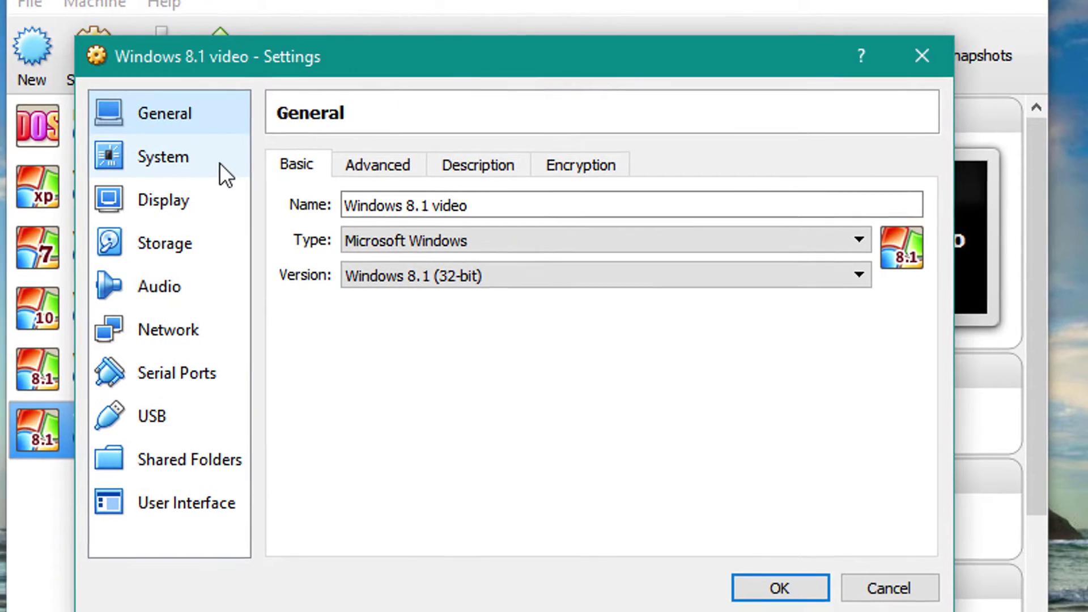
click(211, 140)
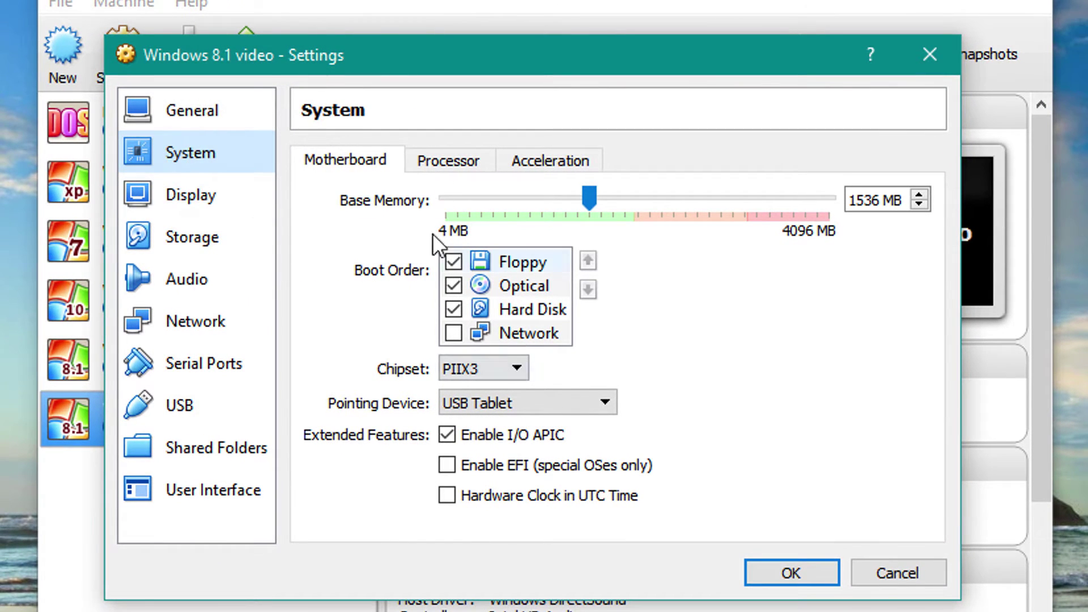
click(438, 159)
click(567, 161)
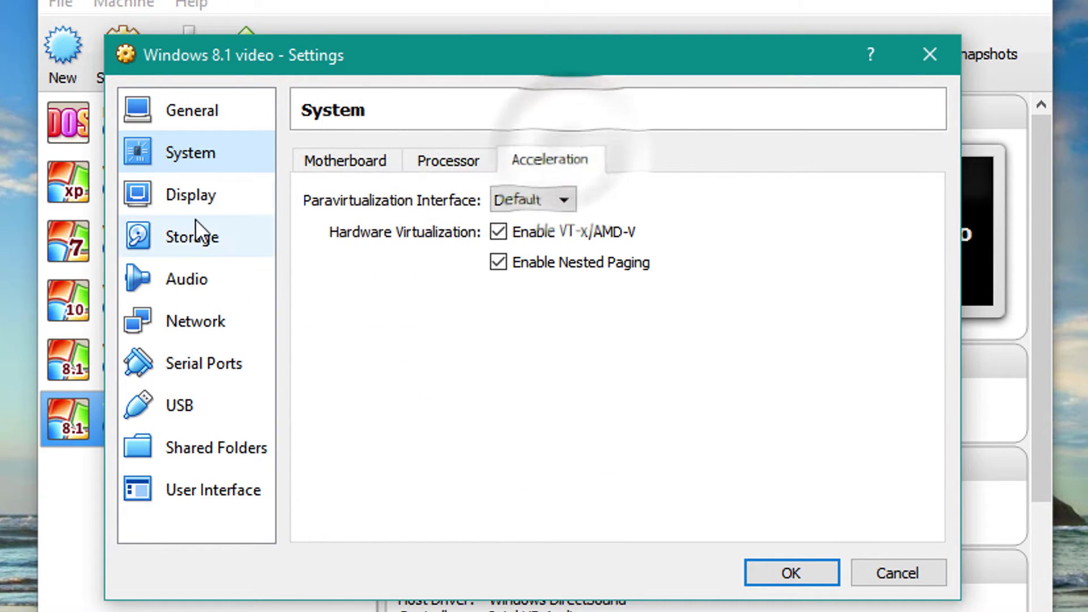
click(214, 196)
click(450, 384)
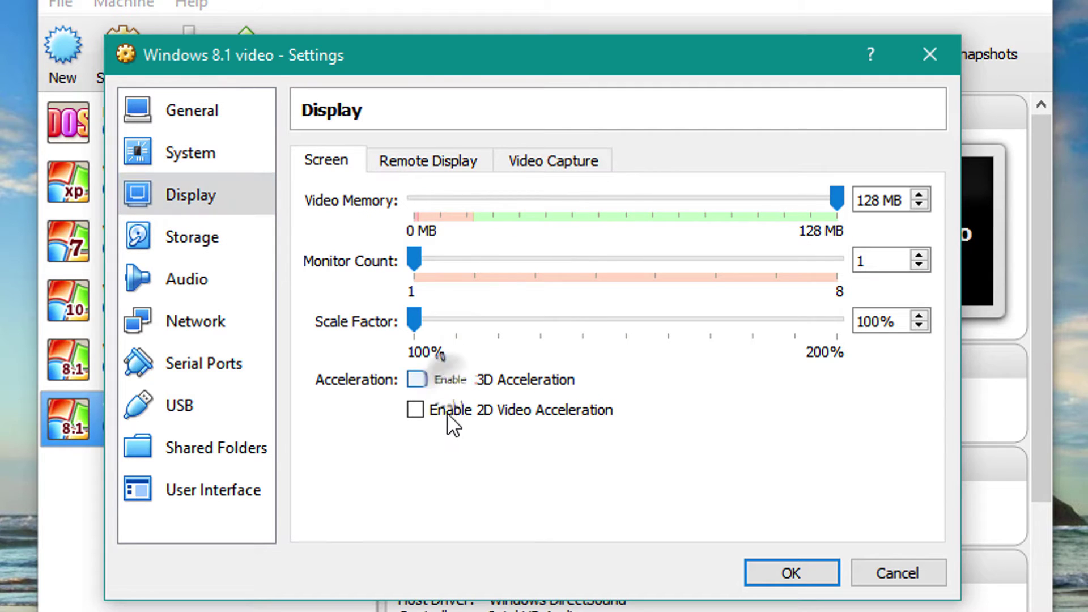
click(446, 412)
drag(629, 197, 841, 211)
- Review the Storage, Audio, Network and Serial Ports pages, then save and close the settings
click(191, 235)
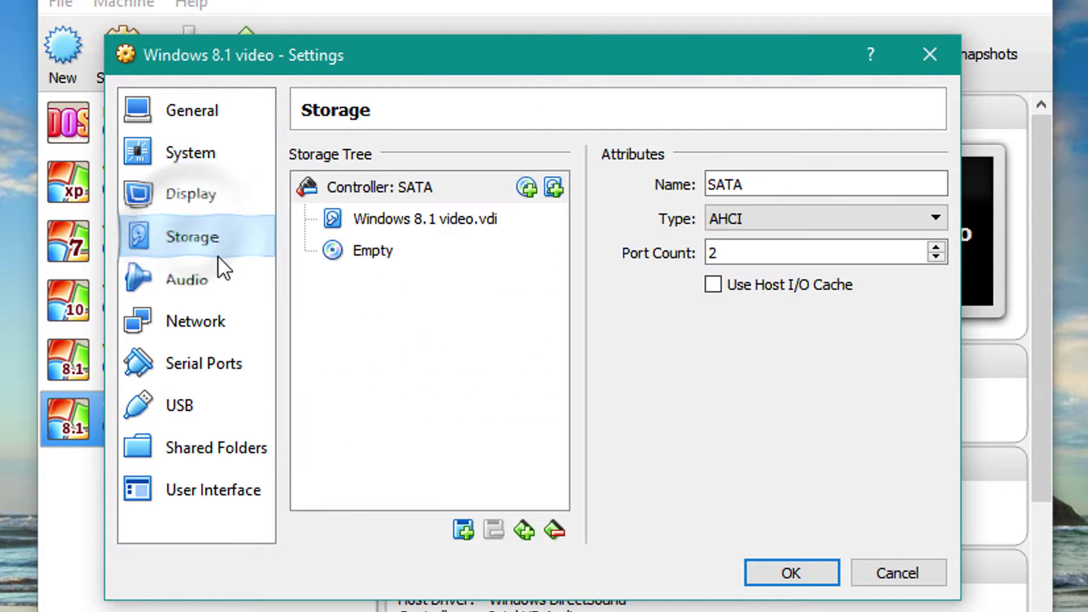
click(218, 273)
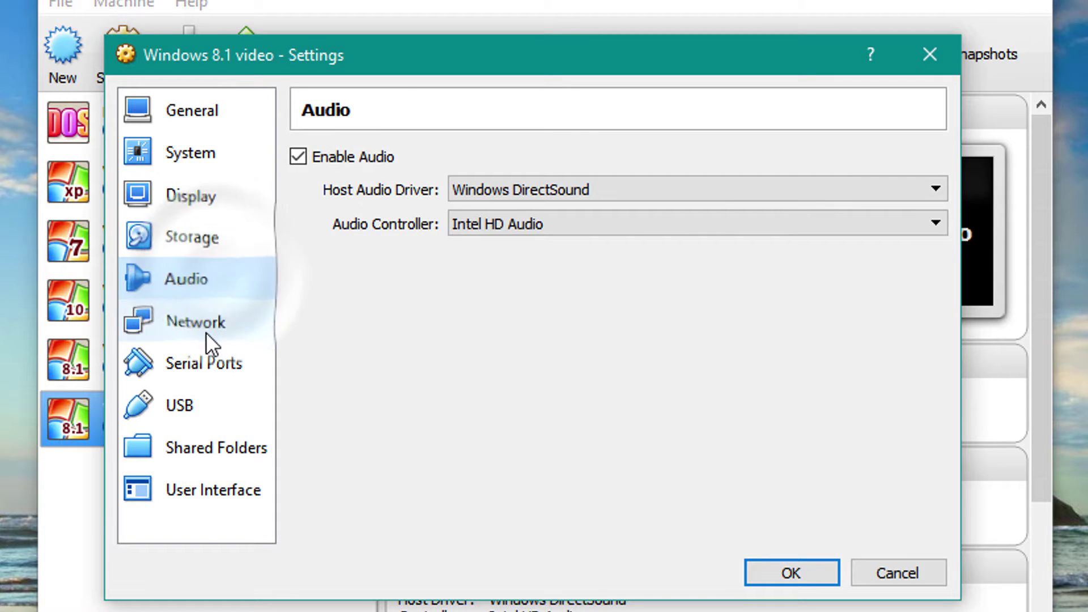
click(206, 332)
click(206, 362)
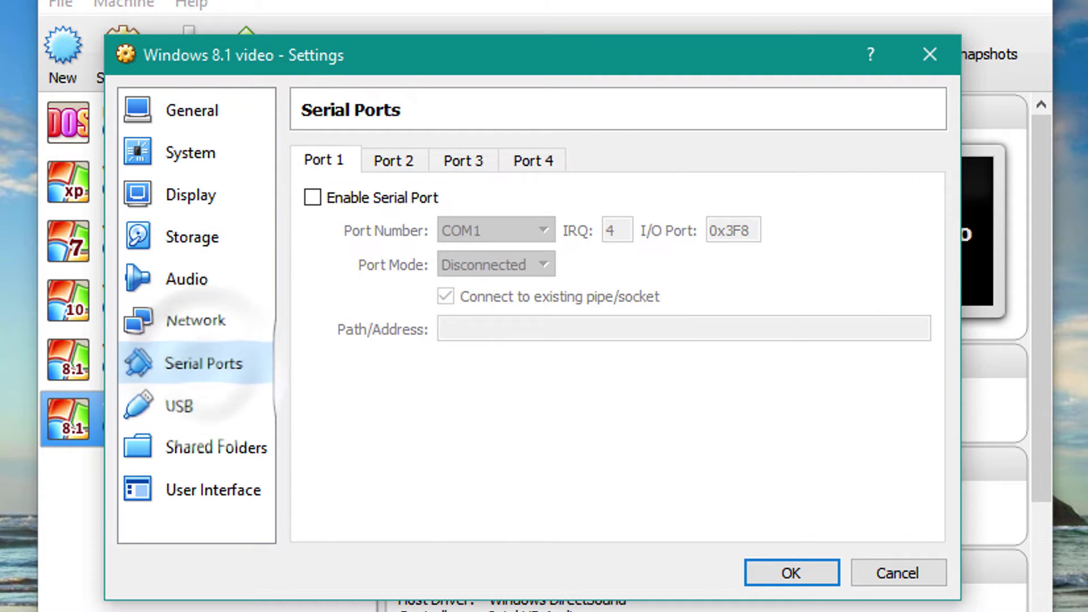
click(785, 582)
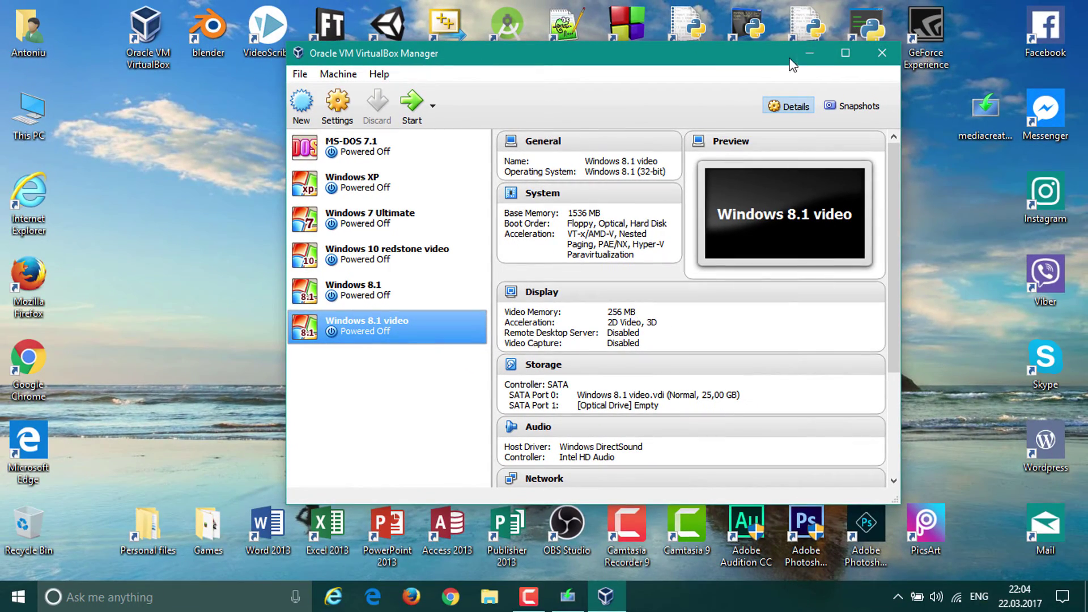
- Check the Windows download at 3% in the Media Creation Tool, then relaunch VirtualBox Manager
click(808, 54)
click(568, 595)
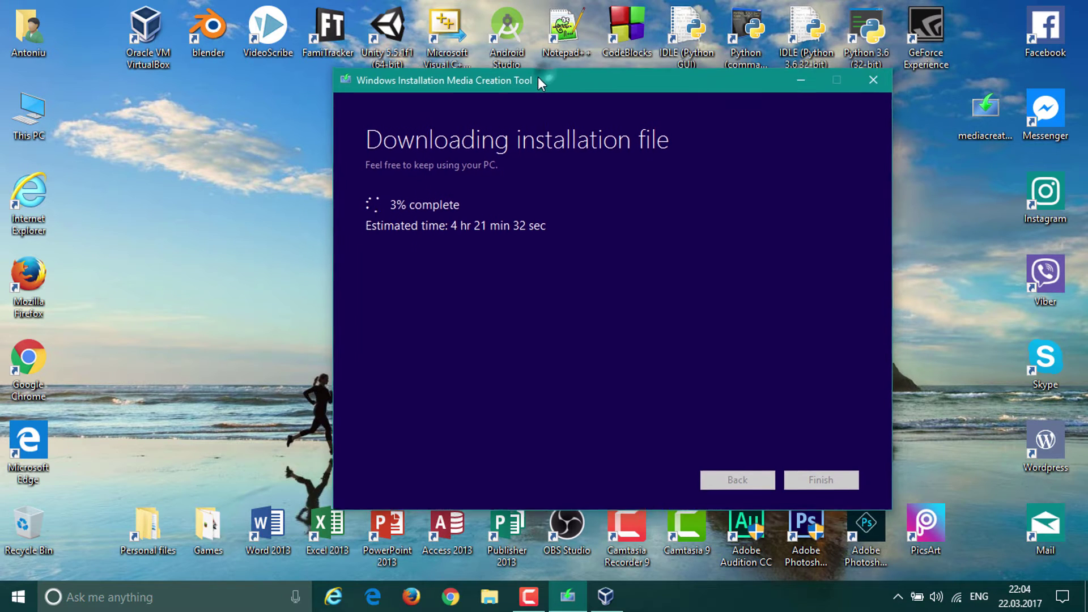
drag(539, 78, 514, 83)
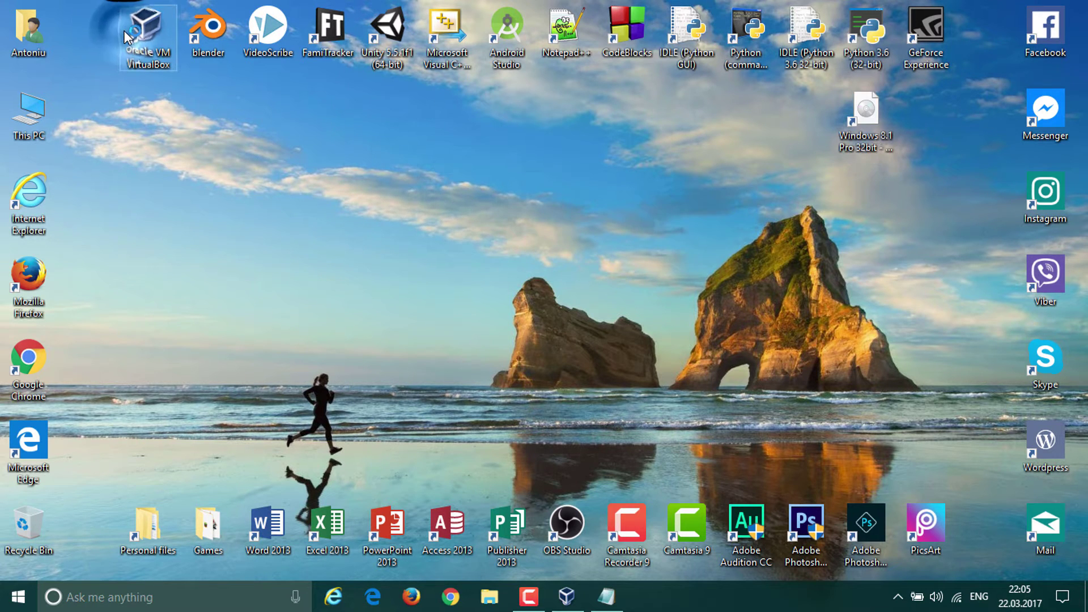
double_click(179, 64)
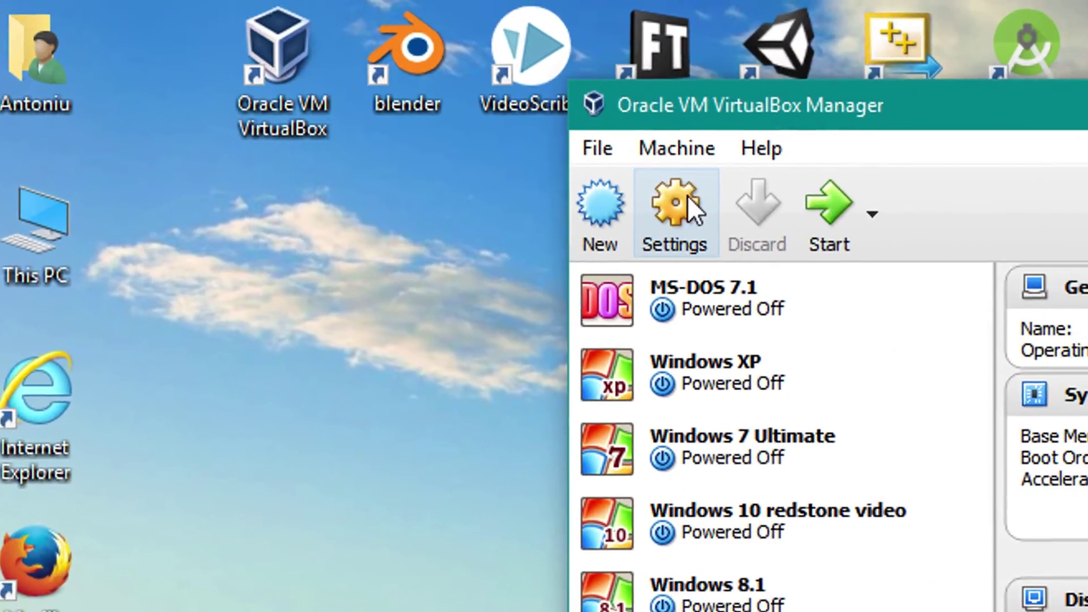
- Insert Windows 8.1 Pro 32bit.iso into the Windows 8.1 video machine's empty optical drive and save
click(340, 99)
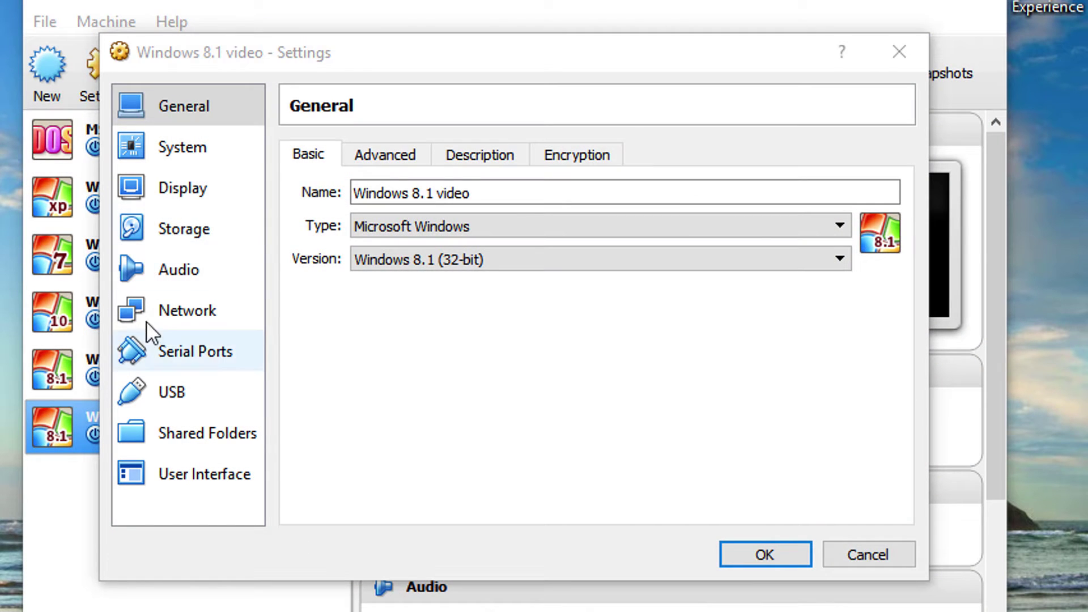
click(198, 227)
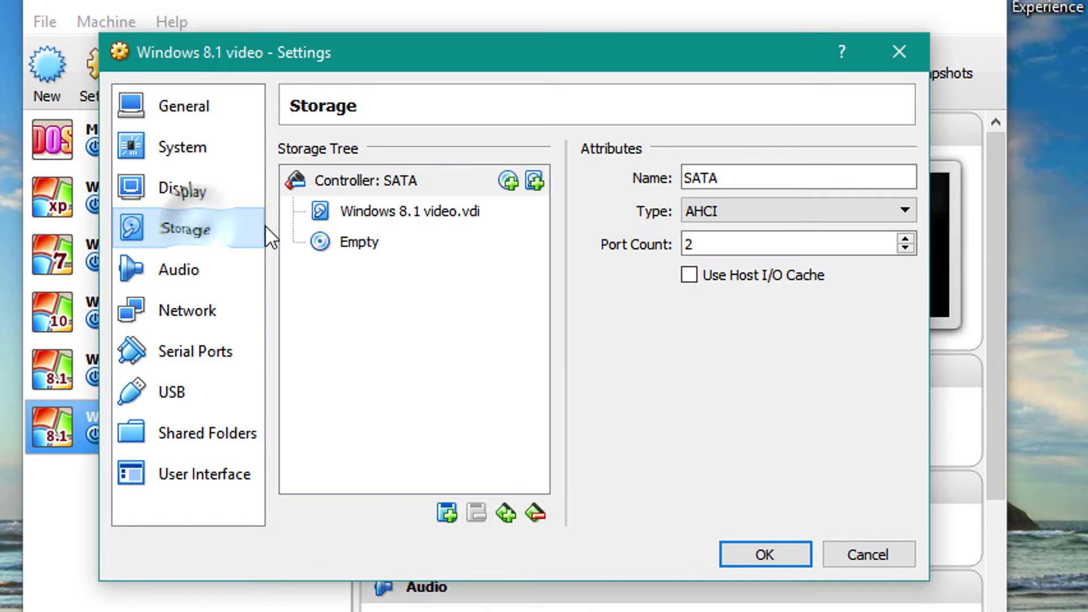
click(468, 249)
click(902, 179)
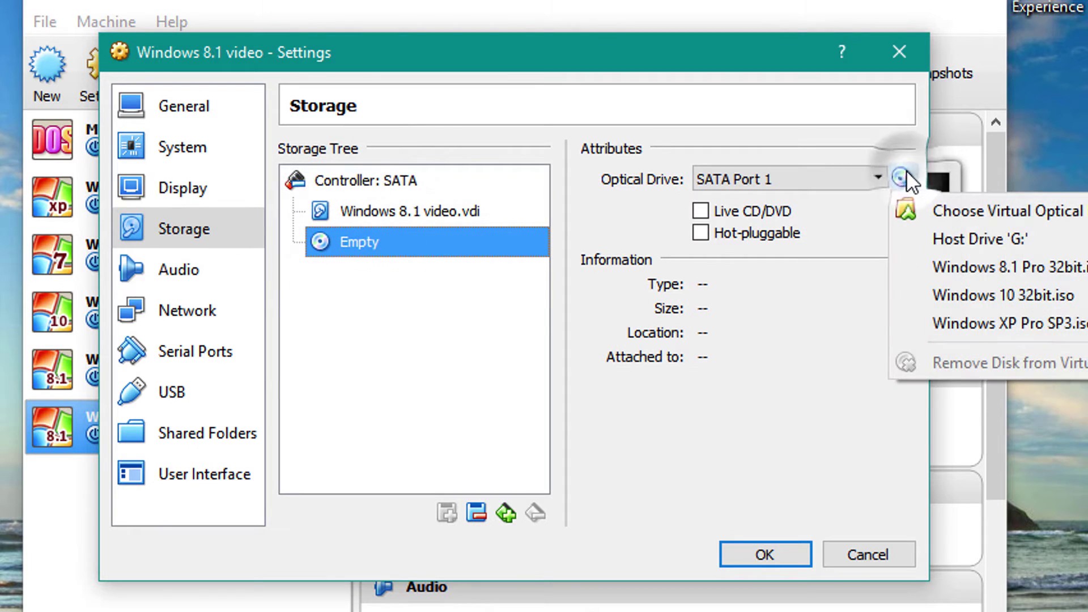
click(966, 267)
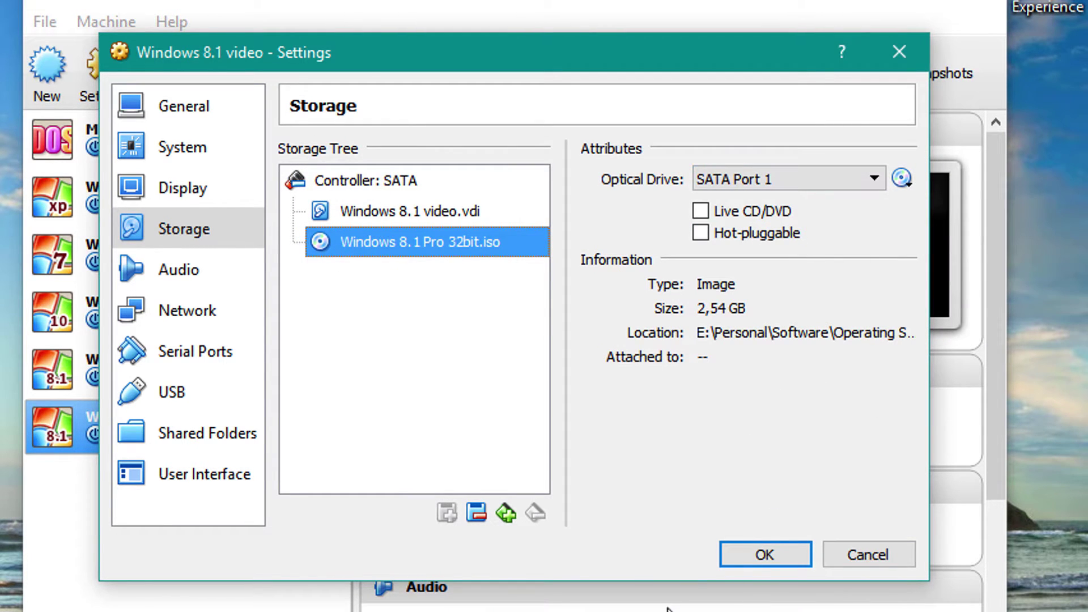
click(750, 565)
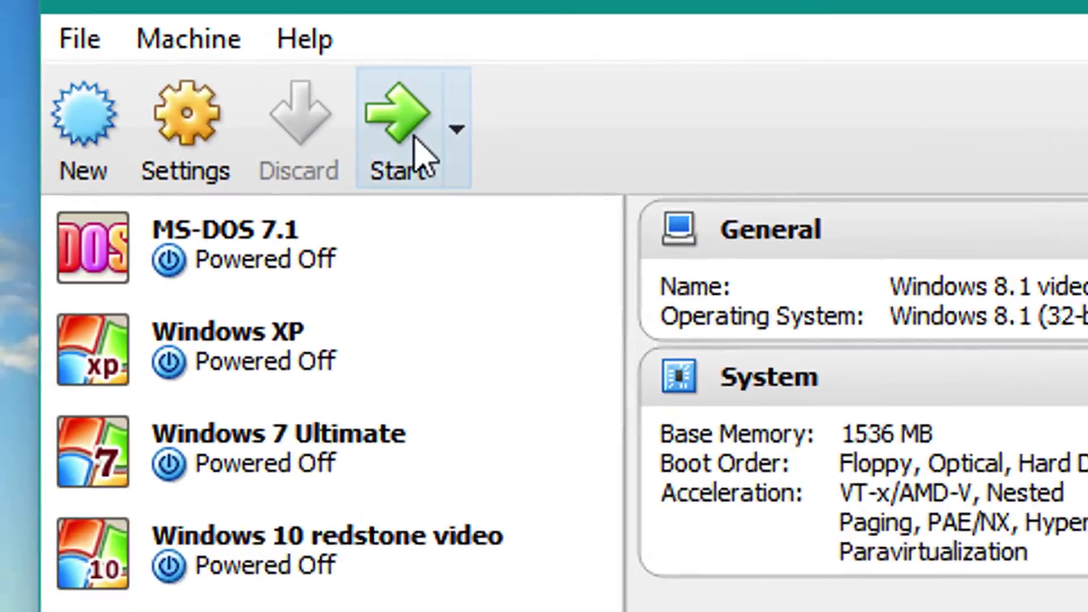
- Start the Windows 8.1 video machine and dismiss the keyboard auto-capture notice
click(235, 82)
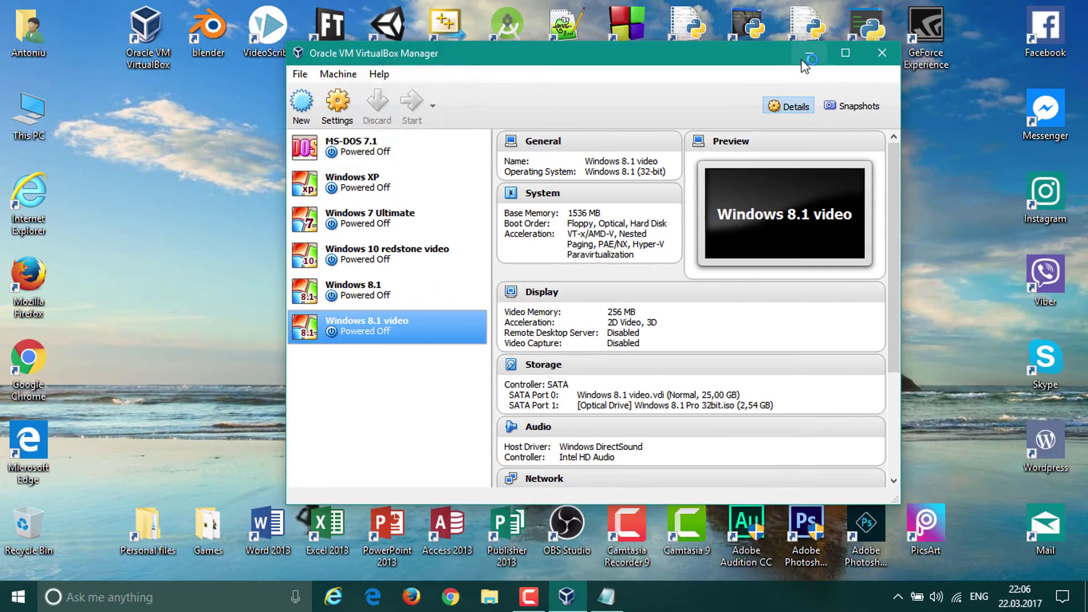
click(807, 50)
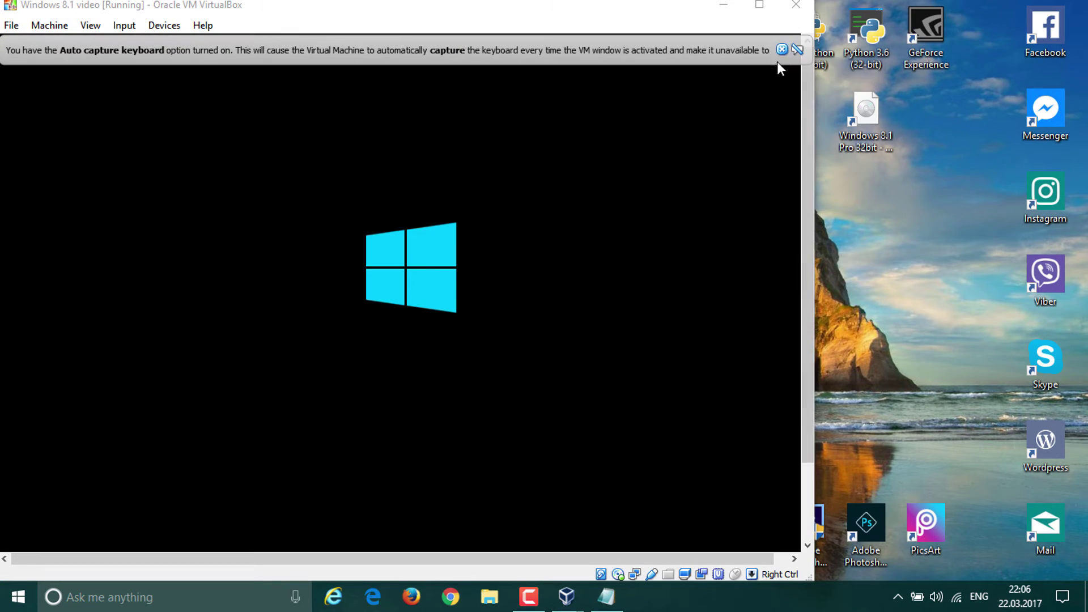
click(781, 49)
- Switch the VM to full-screen mode, accept English (United States) setup defaults, and choose Install now
click(759, 5)
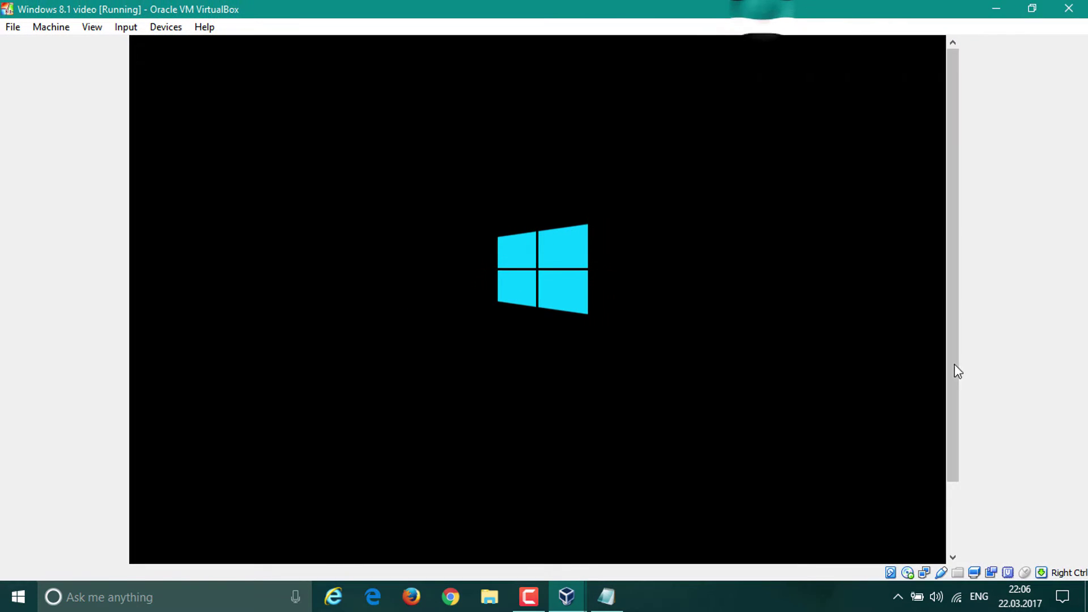
click(93, 27)
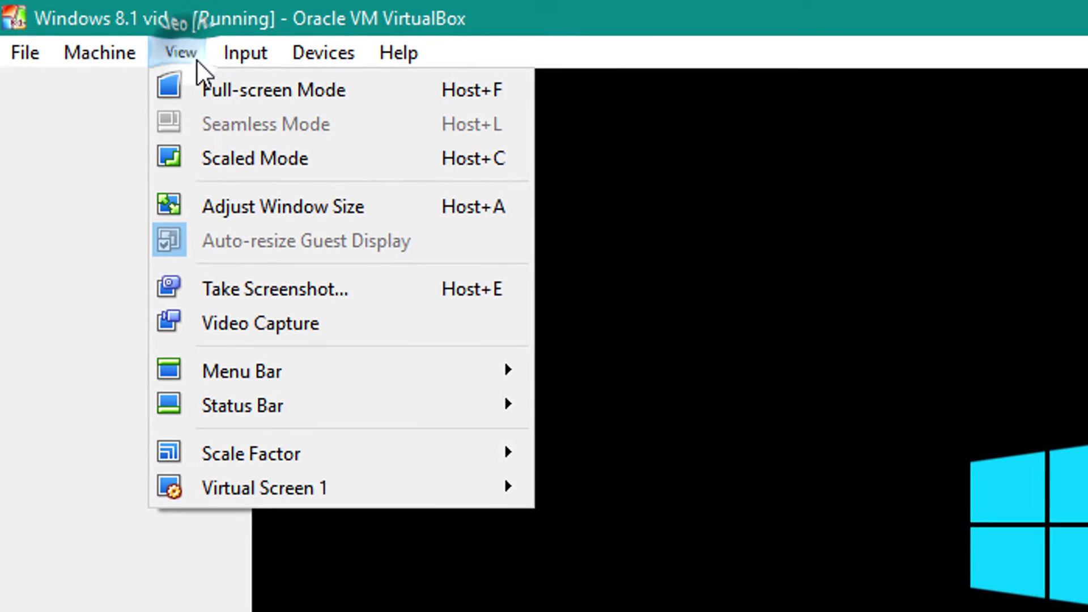
click(205, 95)
click(543, 513)
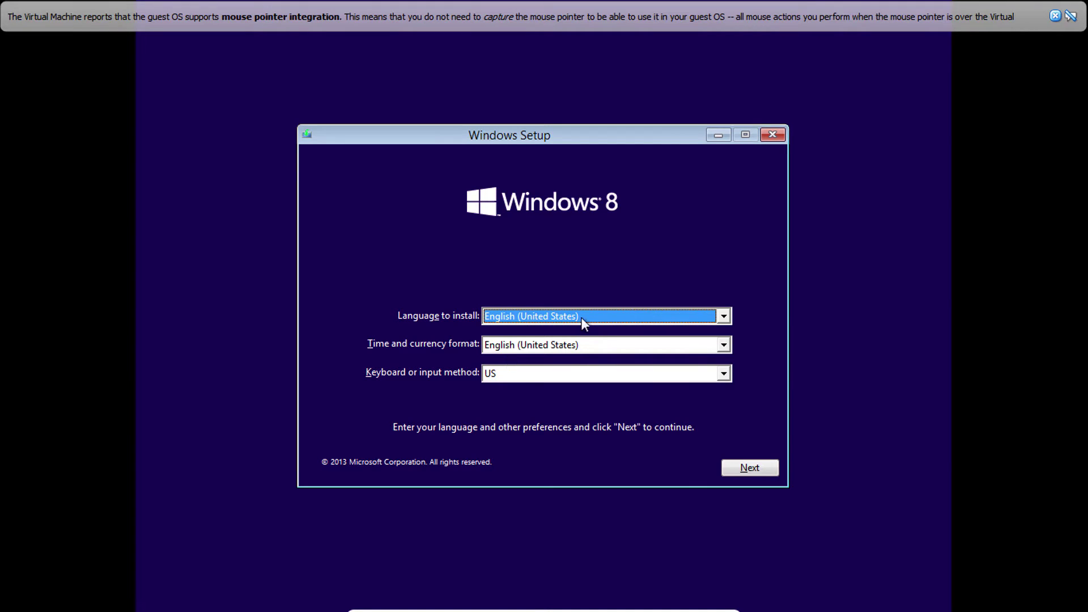
click(772, 473)
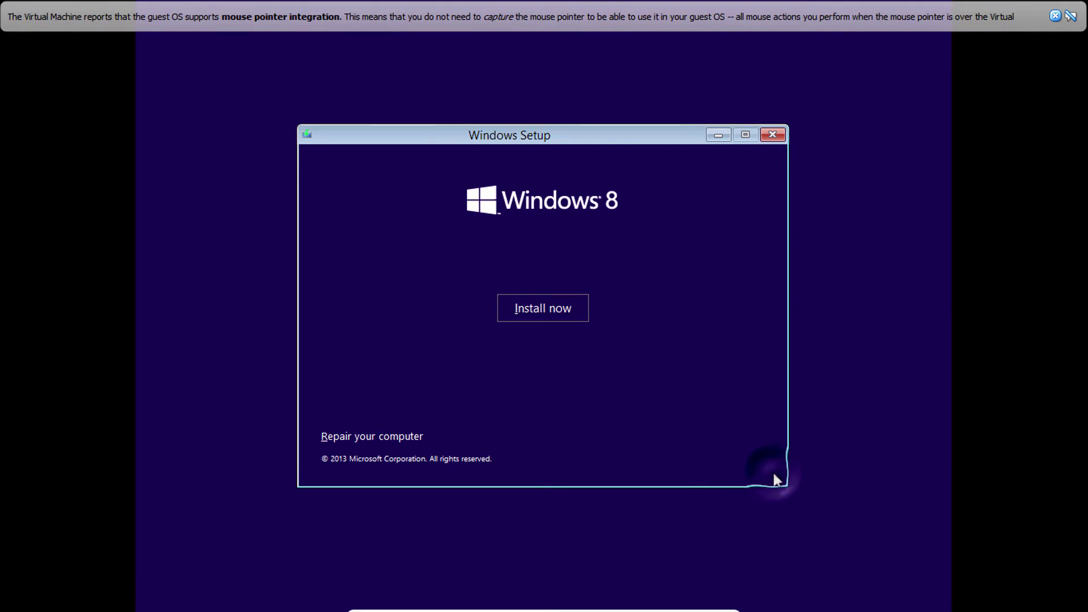
click(571, 319)
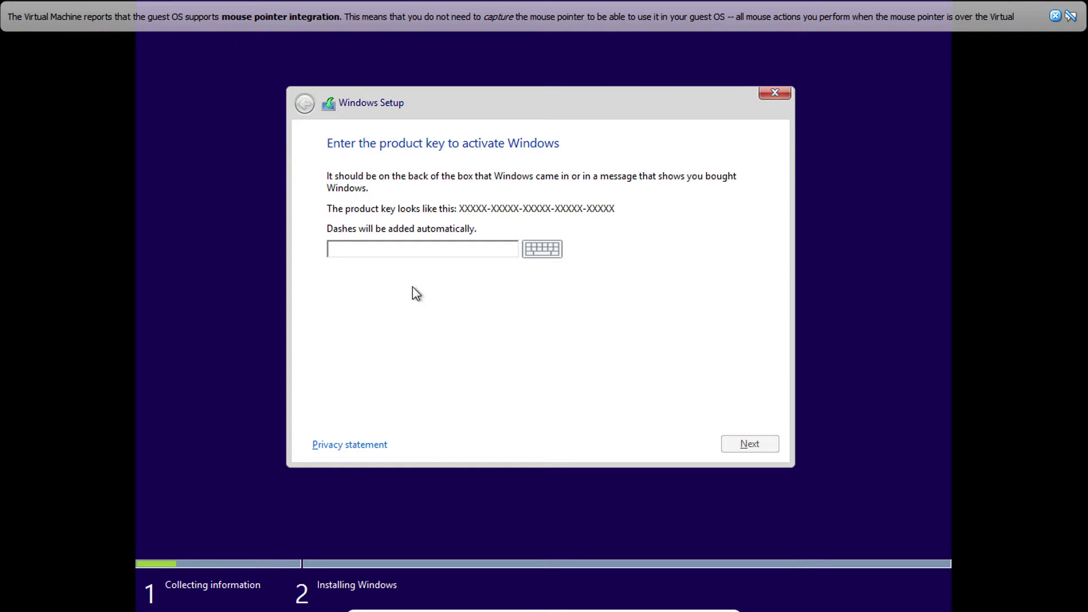
- Leave full-screen mode and snap the Notepad copy of the product key to the right half
click(1055, 16)
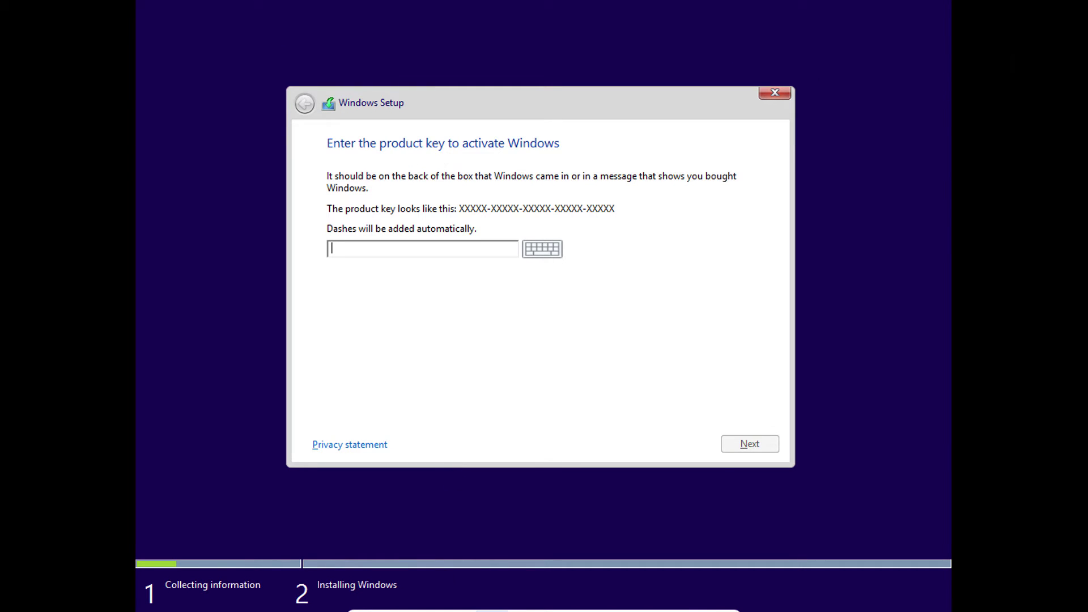
click(462, 604)
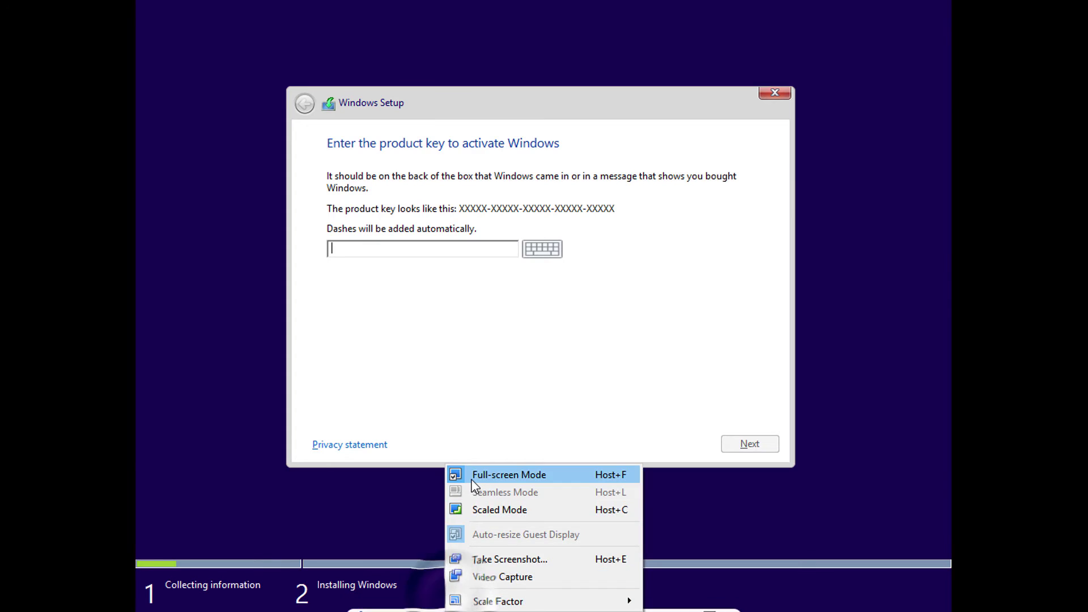
click(473, 475)
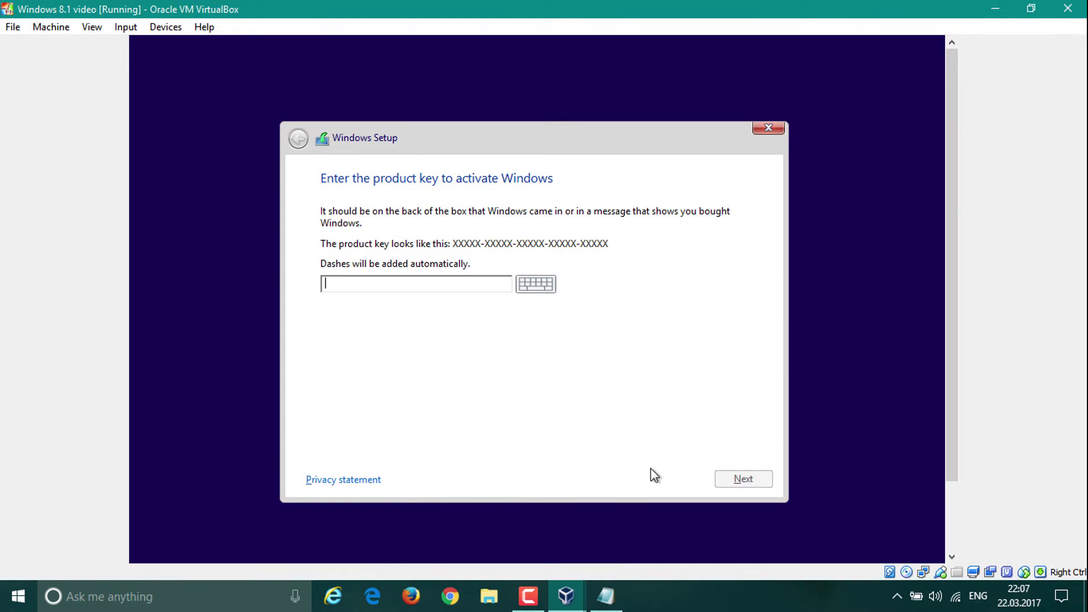
click(606, 595)
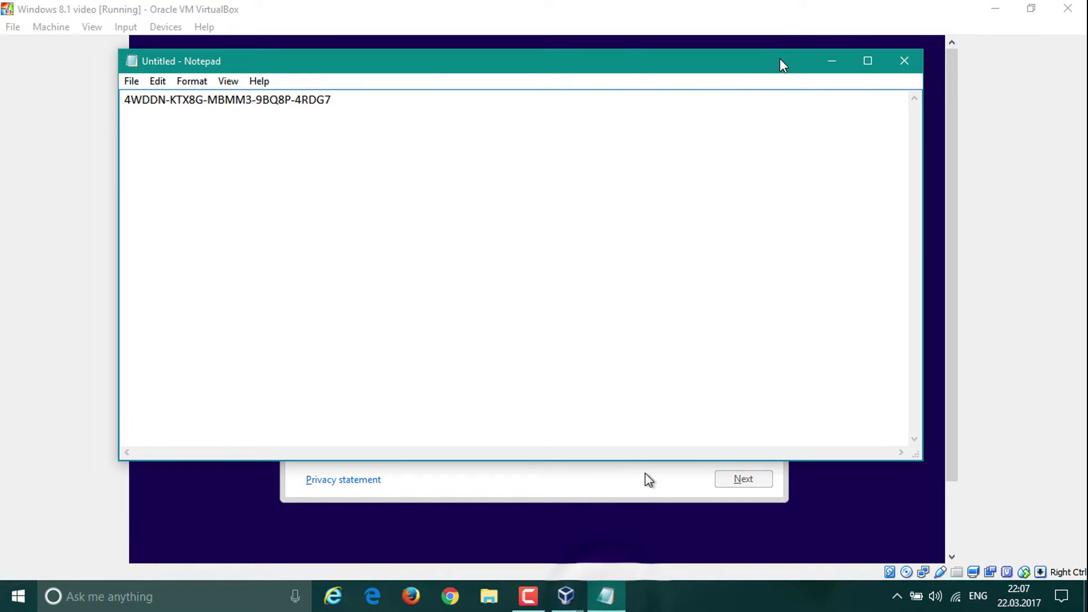
drag(768, 69, 1087, 142)
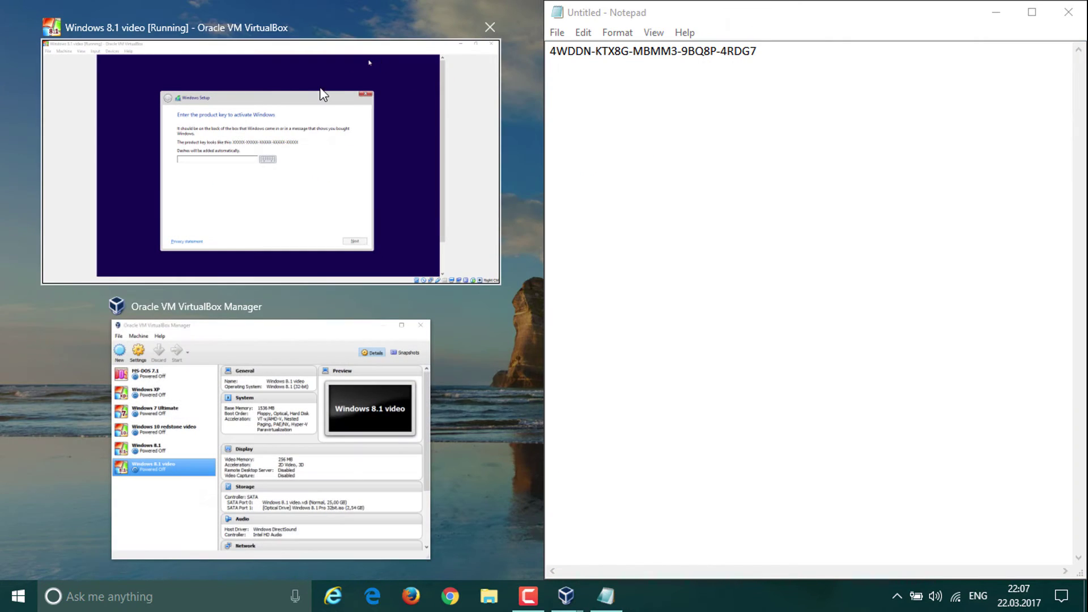
- Place the VM window on the left and enter the Windows product key into Setup
click(323, 94)
click(281, 286)
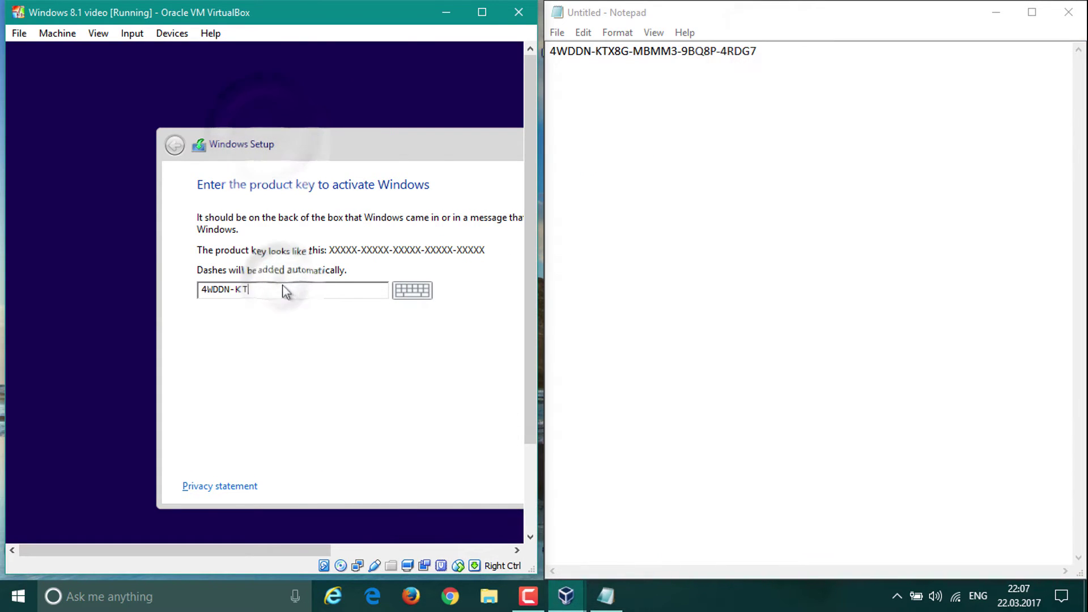
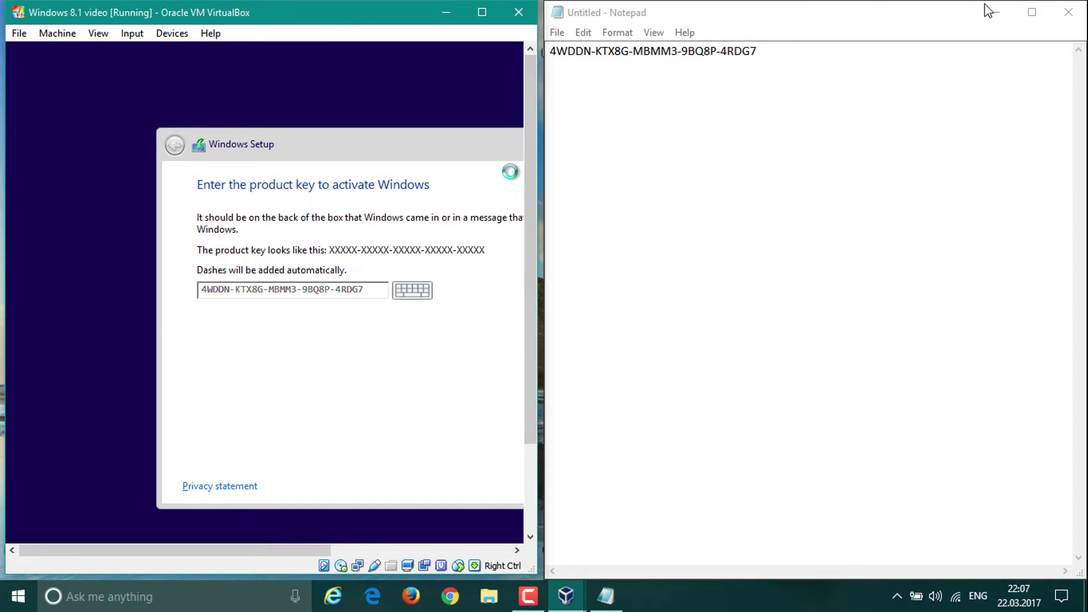
- Close Notepad without saving the product key text
drag(959, 22, 832, 56)
click(957, 47)
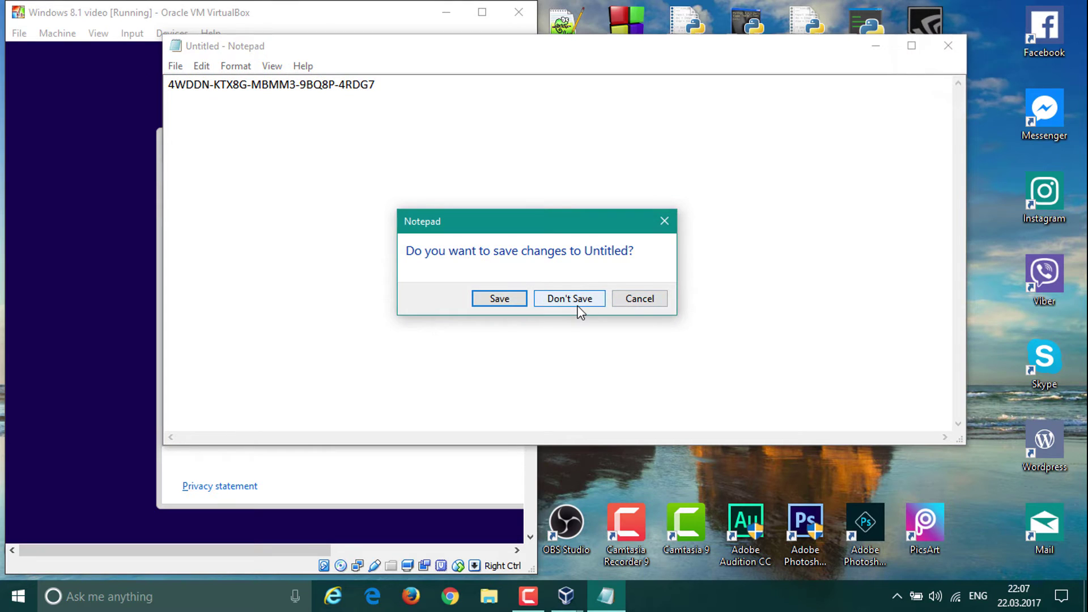
click(569, 299)
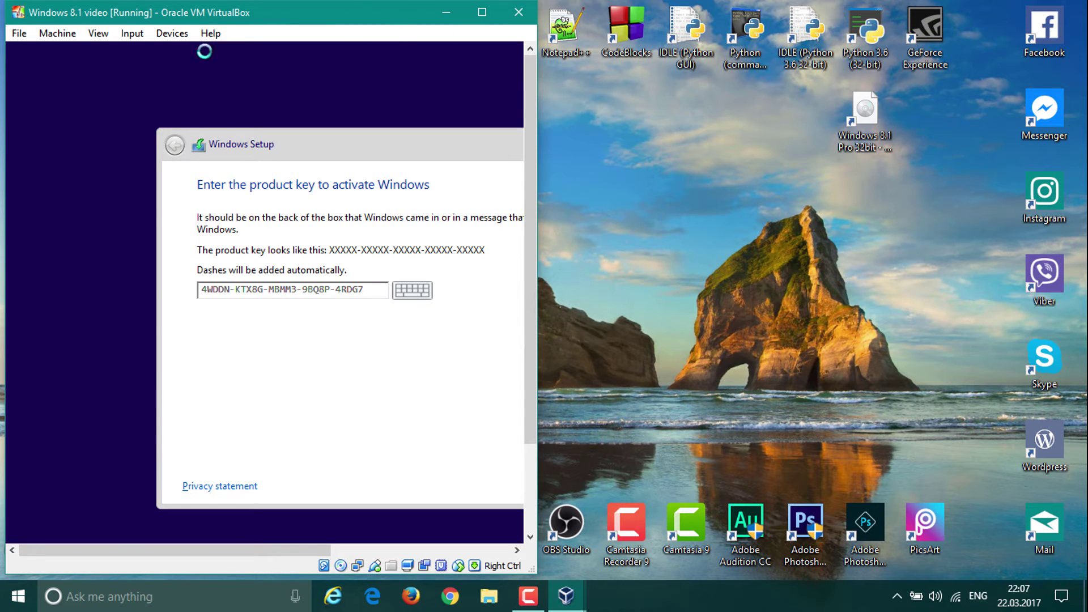
- Switch the virtual machine back to full-screen mode via View > Full-screen Mode
click(100, 34)
click(113, 50)
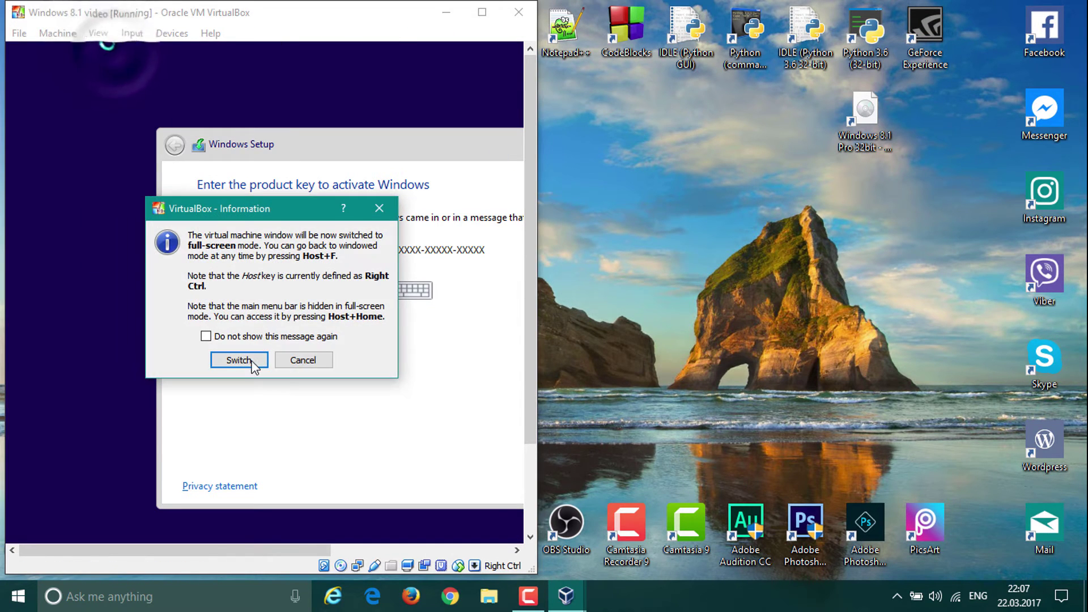
click(250, 361)
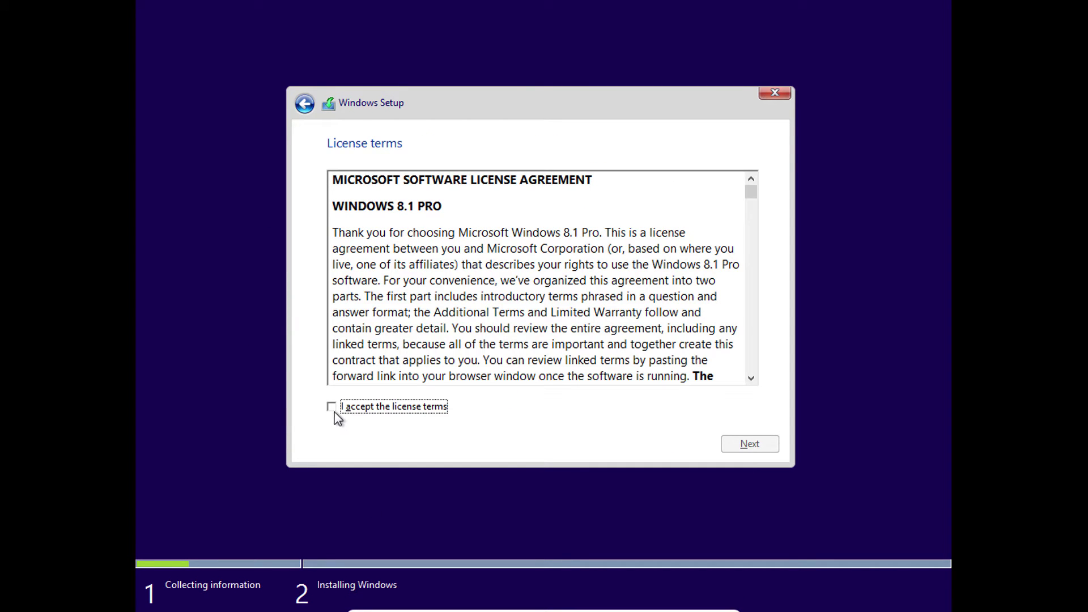
- Accept the Windows 8.1 license terms and choose a Custom installation
click(333, 410)
click(742, 444)
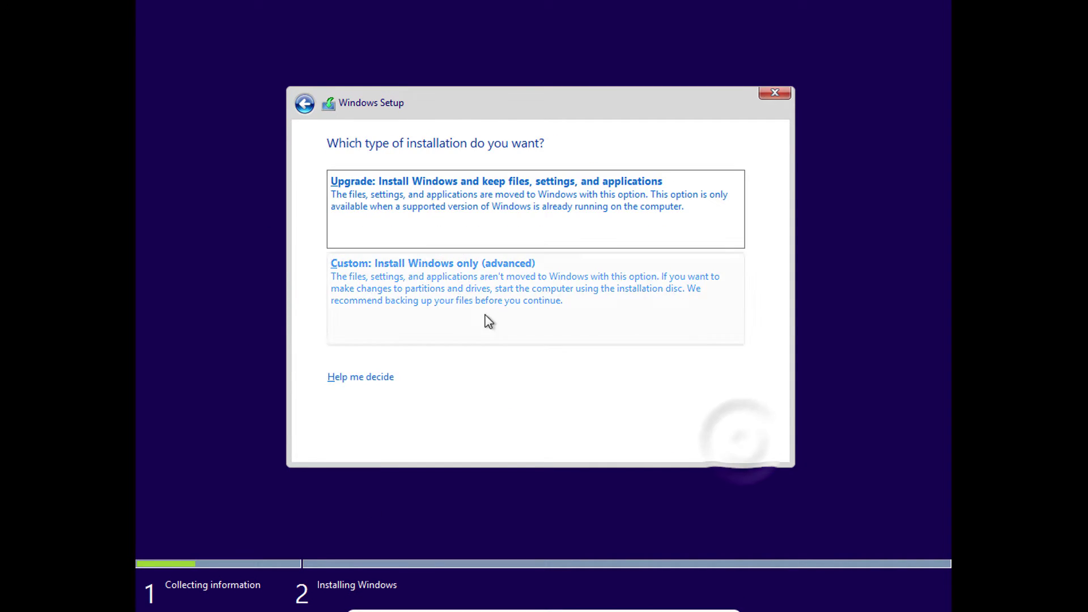
click(421, 265)
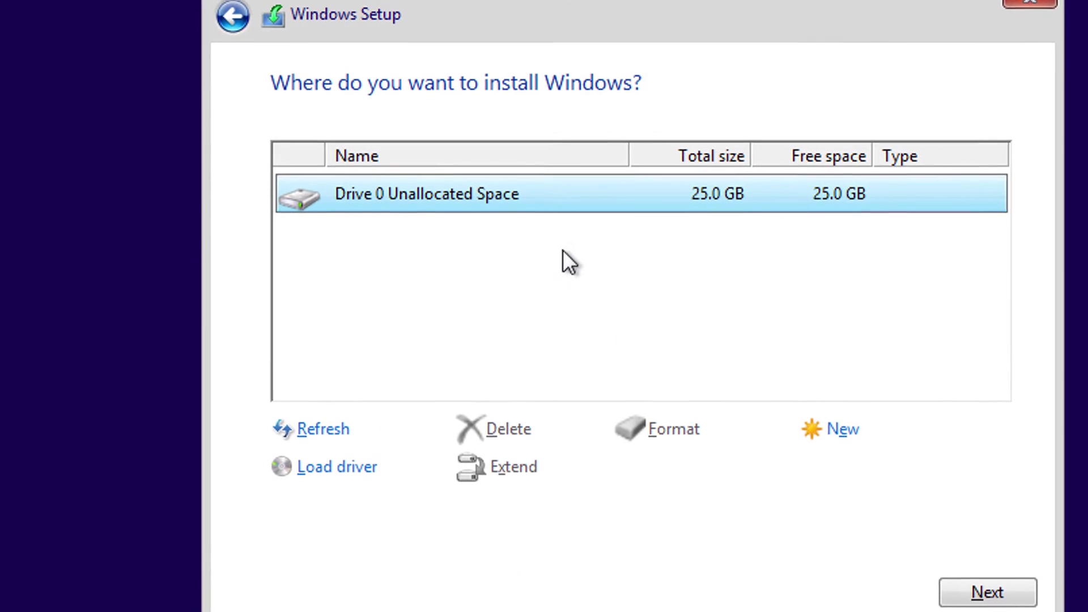
- Create a new 25600 MB partition on Drive 0, allowing extra system partitions
click(821, 429)
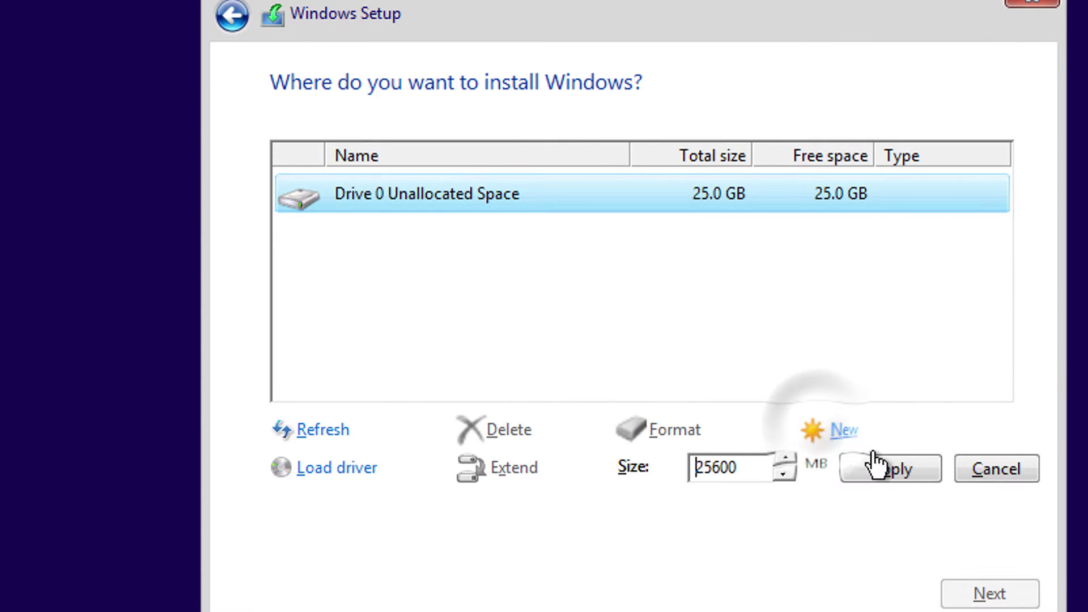
click(897, 471)
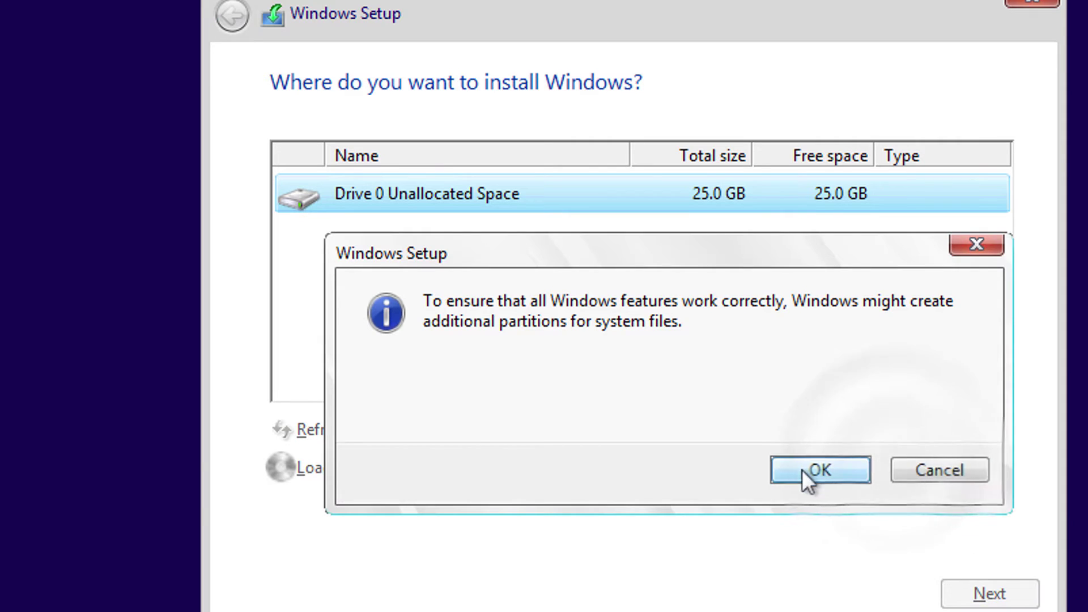
click(801, 469)
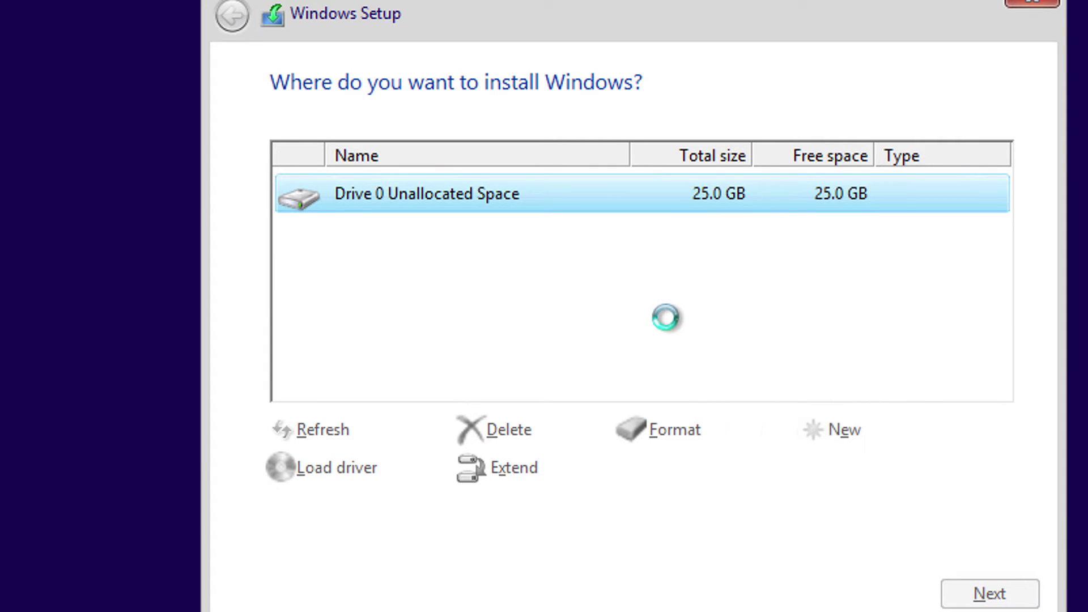
- Format Partition 1 (System Reserved) and Partition 2, confirming each with OK
click(504, 199)
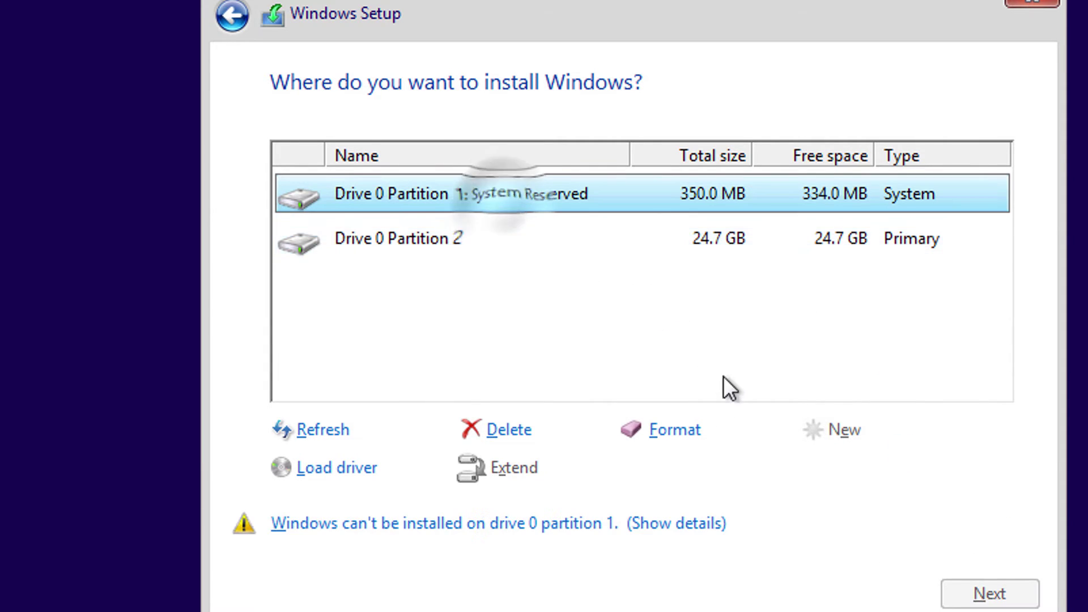
click(675, 431)
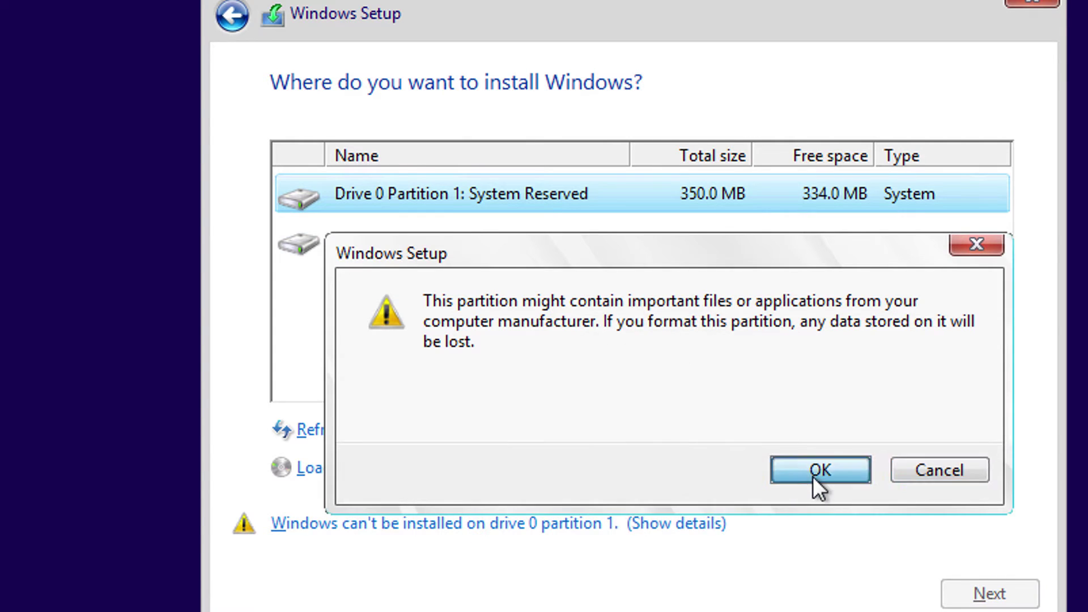
click(820, 470)
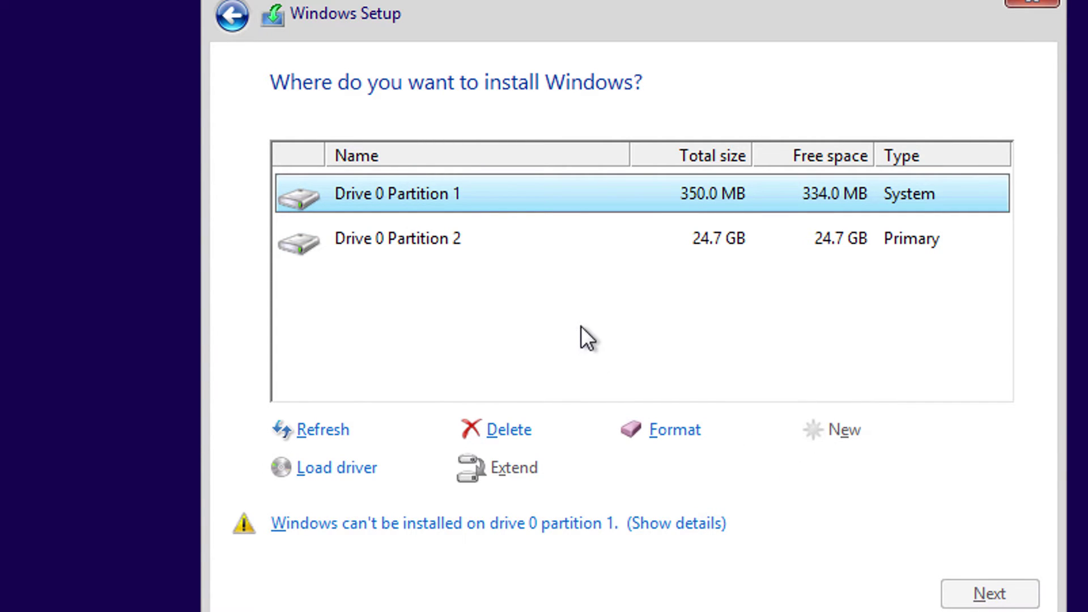
click(554, 249)
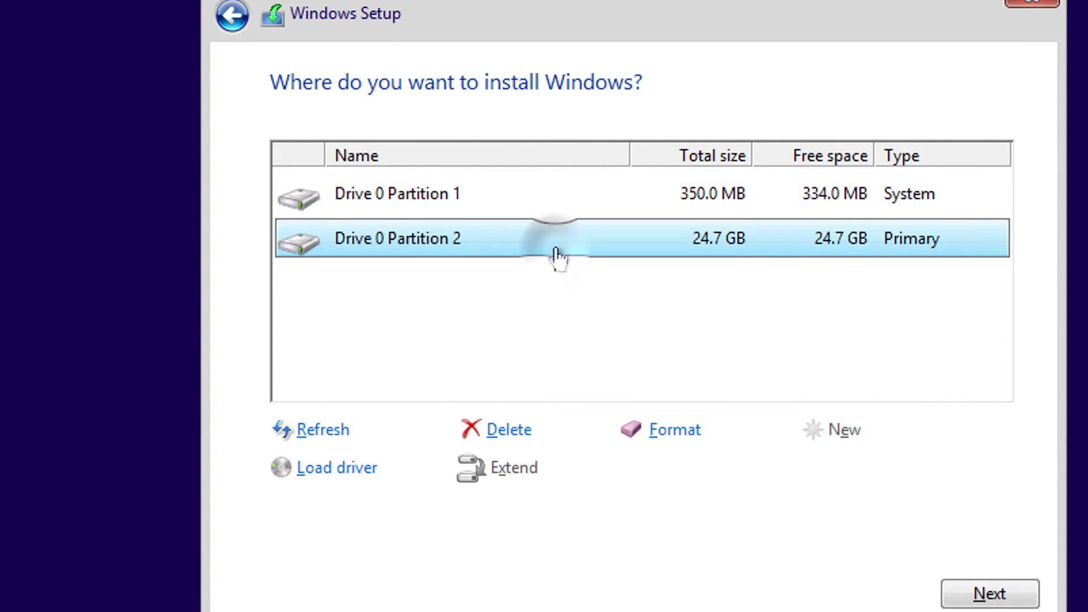
click(660, 429)
click(806, 477)
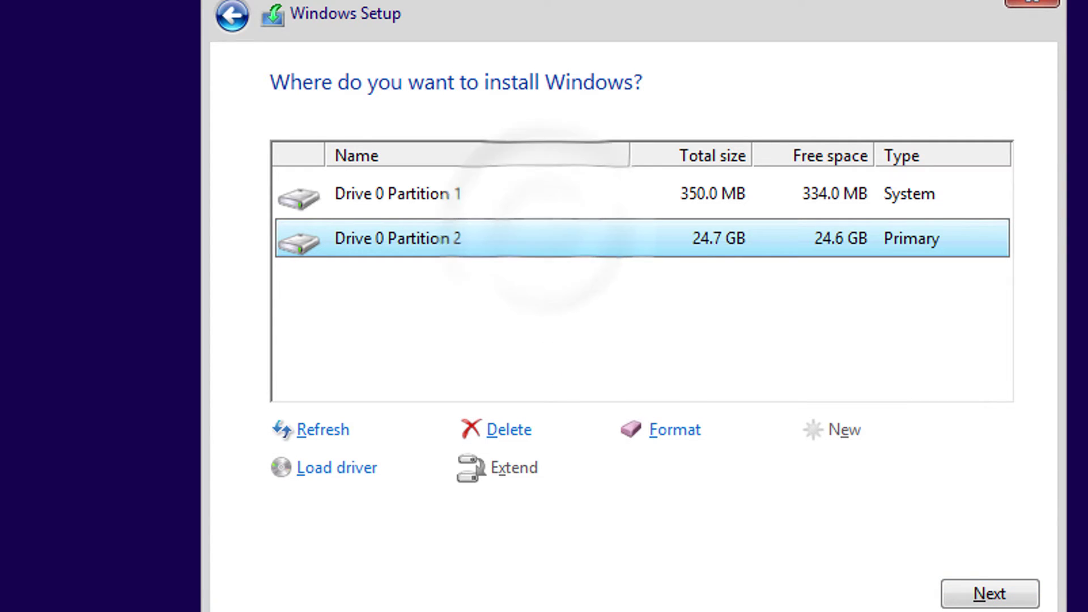
- Install Windows onto Partition 2 and restart the VM once files are copied
click(974, 593)
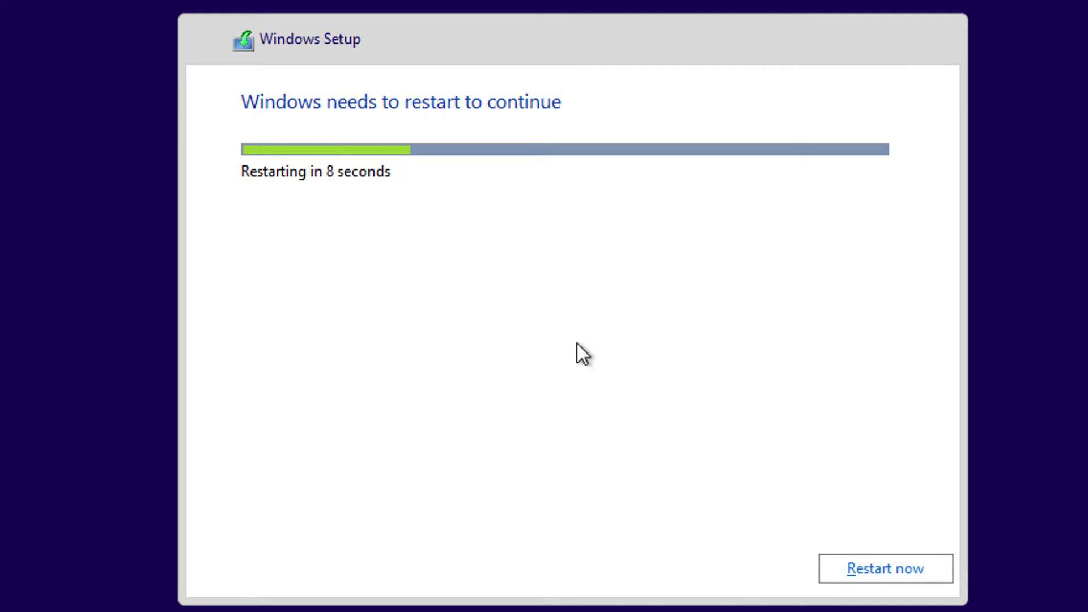
click(882, 571)
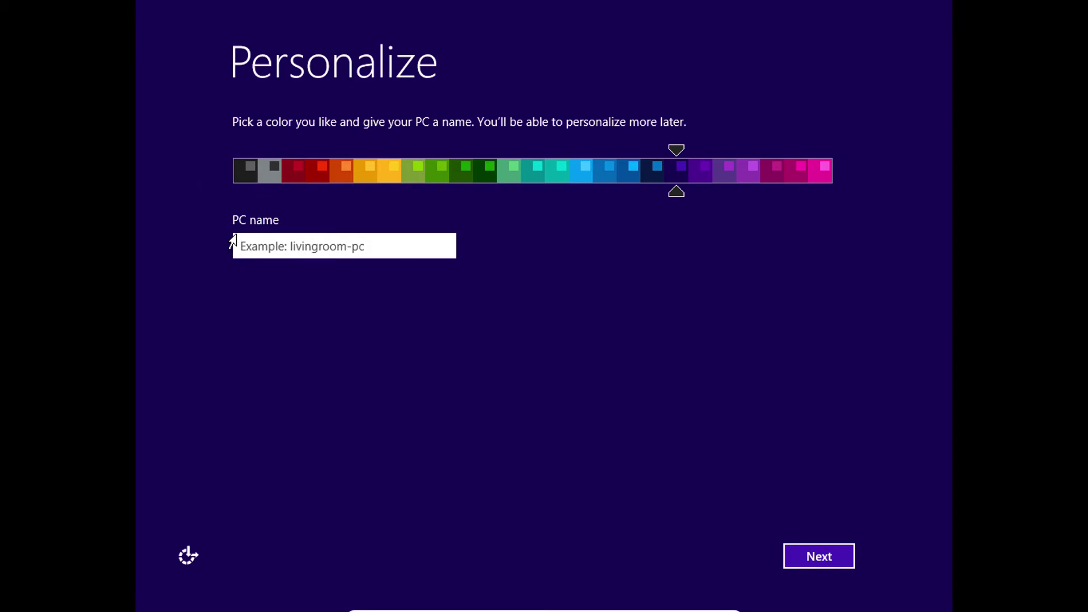
- Name the PC 'v' and choose Customize instead of express settings
text(virtual-pc)
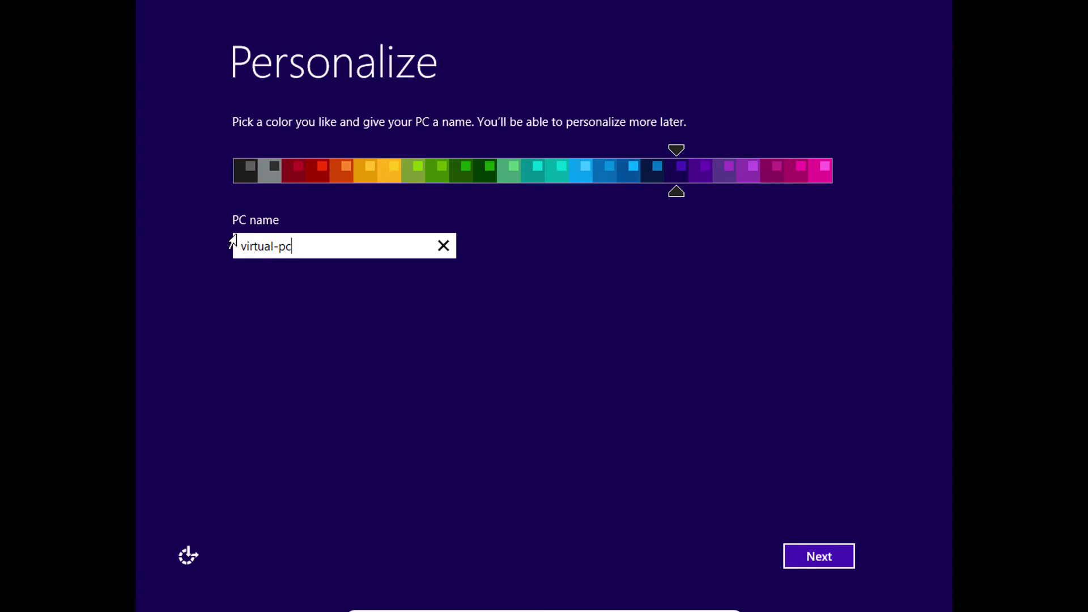
key(Return)
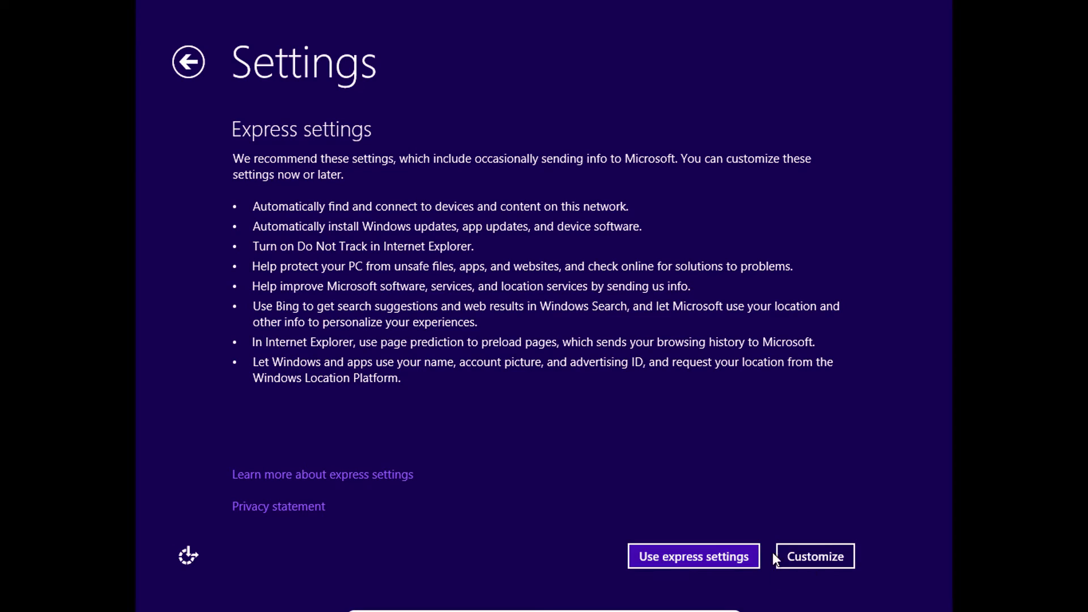
click(825, 553)
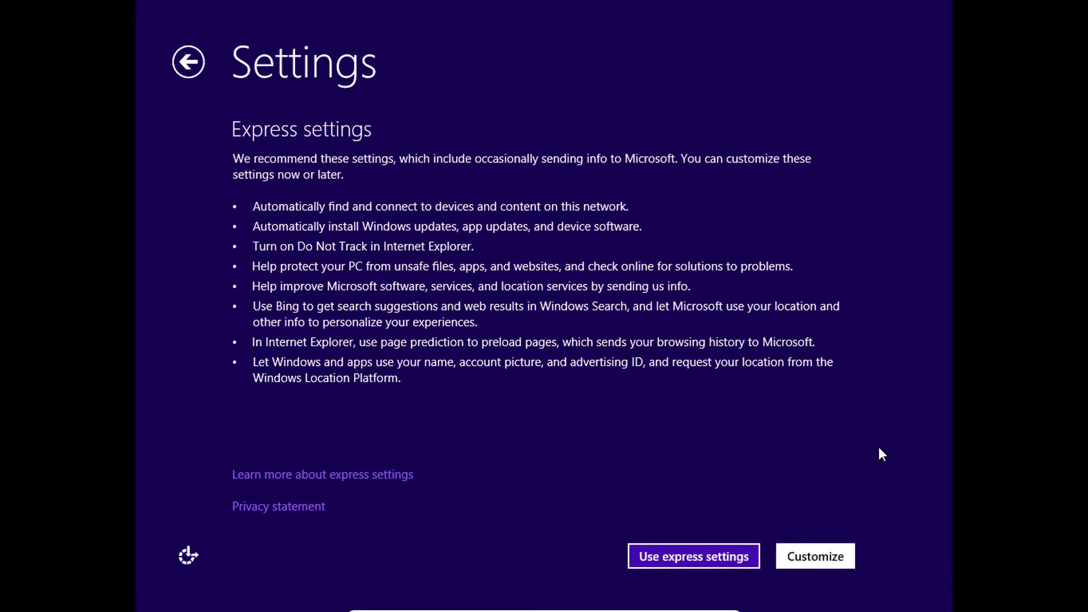
click(815, 556)
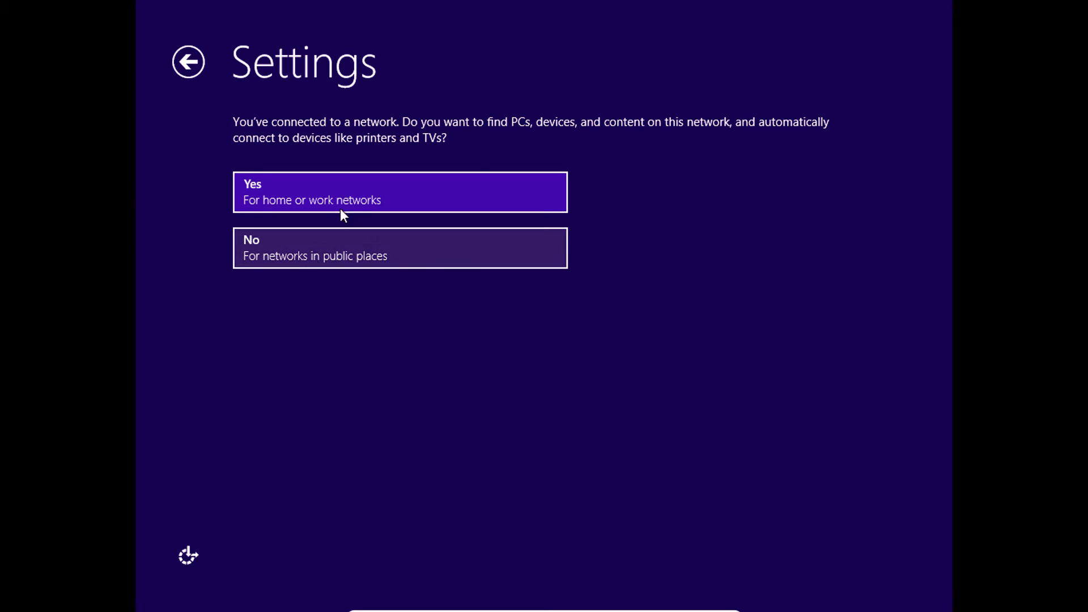
- Allow home network sharing; turn off driver downloads, app updates, SmartScreen and Do Not Track
click(344, 190)
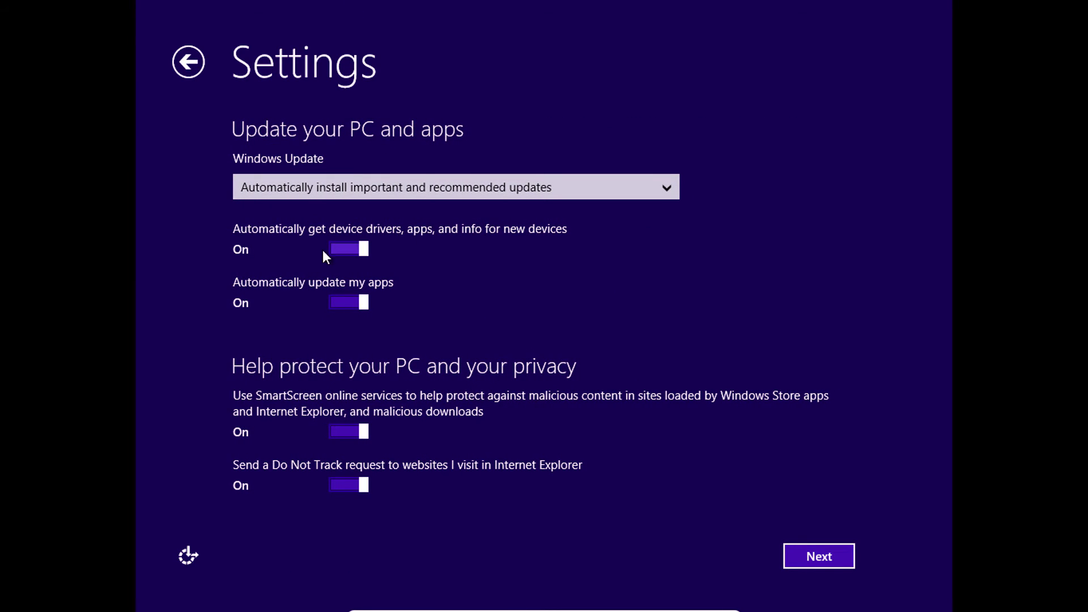
click(339, 250)
click(339, 302)
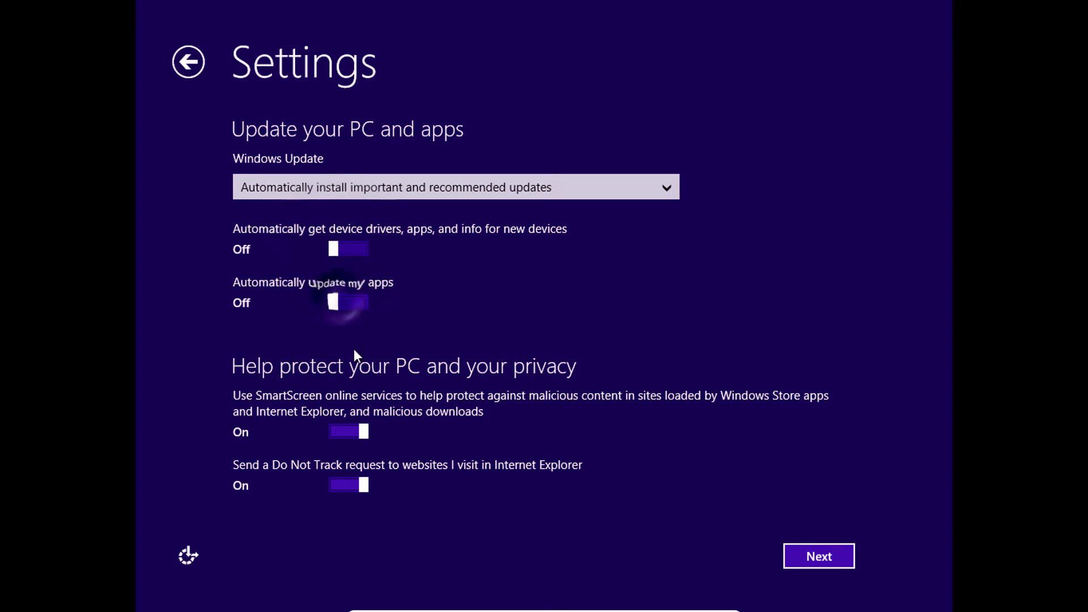
click(347, 430)
click(359, 485)
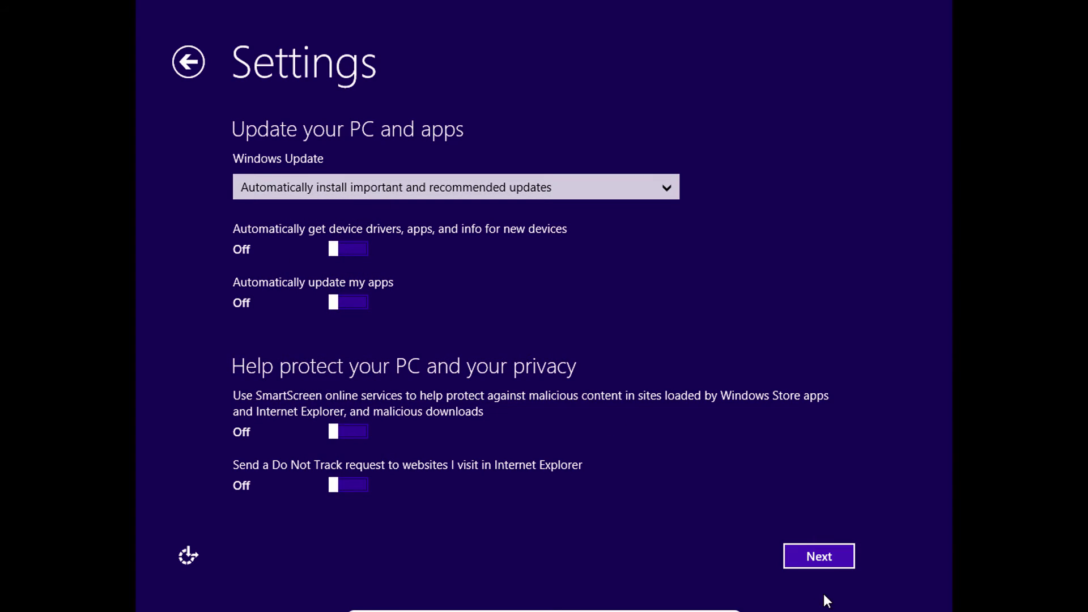
click(821, 557)
- Turn off Windows Error Reporting and Internet Explorer compatibility lists
click(336, 178)
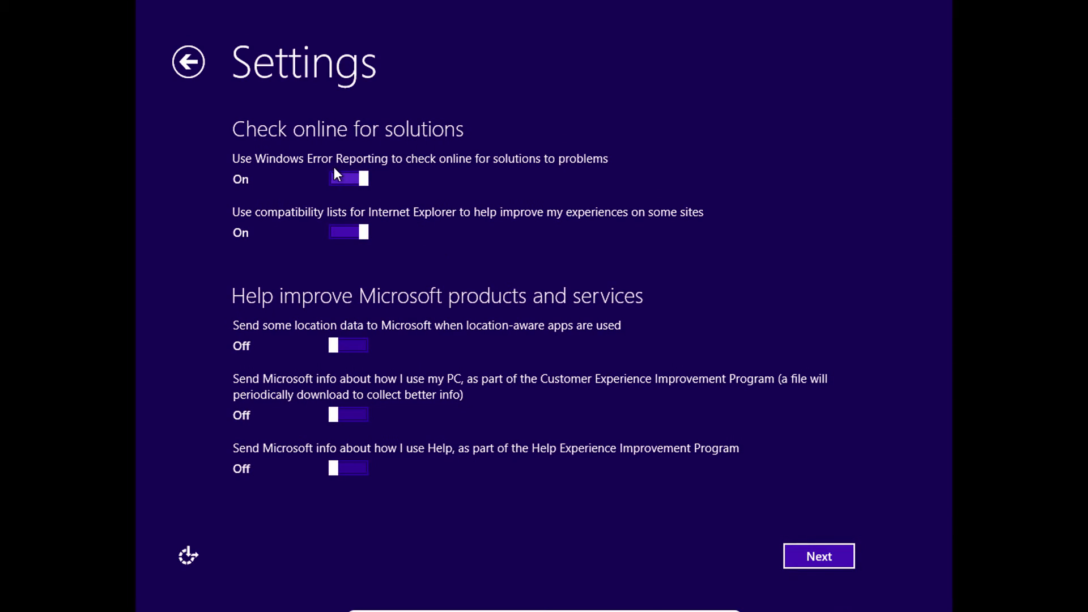
click(350, 237)
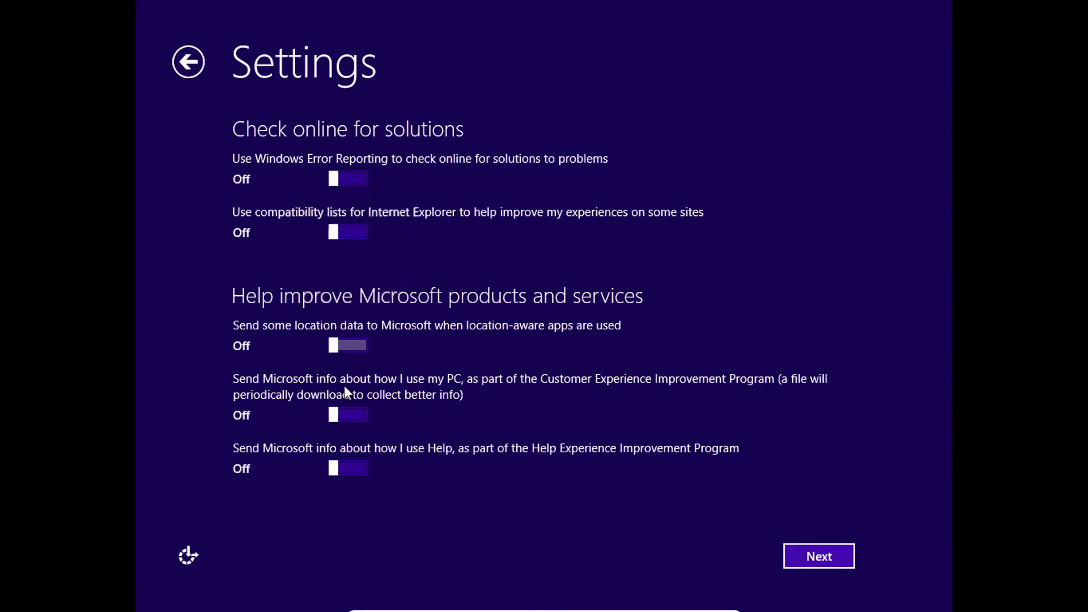
click(847, 556)
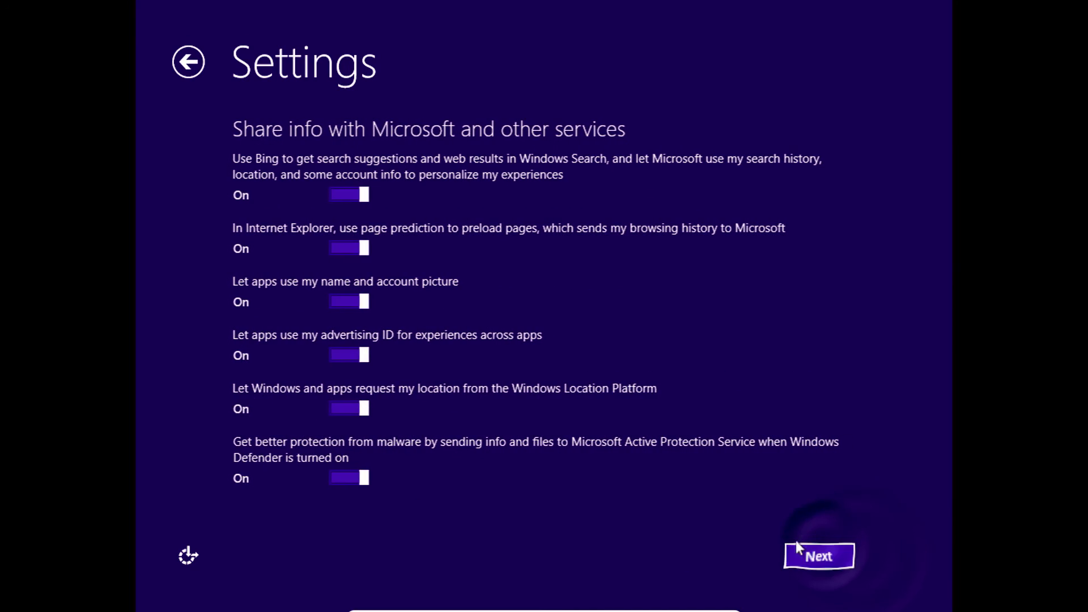
- Turn off page prediction, account picture use, advertising ID, location and Active Protection reporting
click(347, 249)
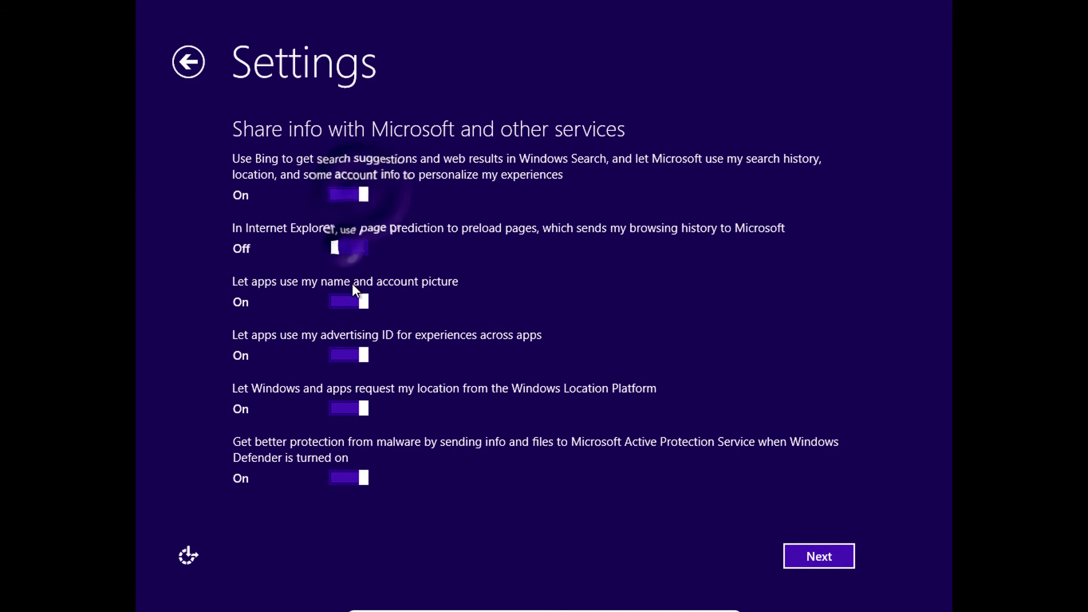
click(348, 302)
click(349, 357)
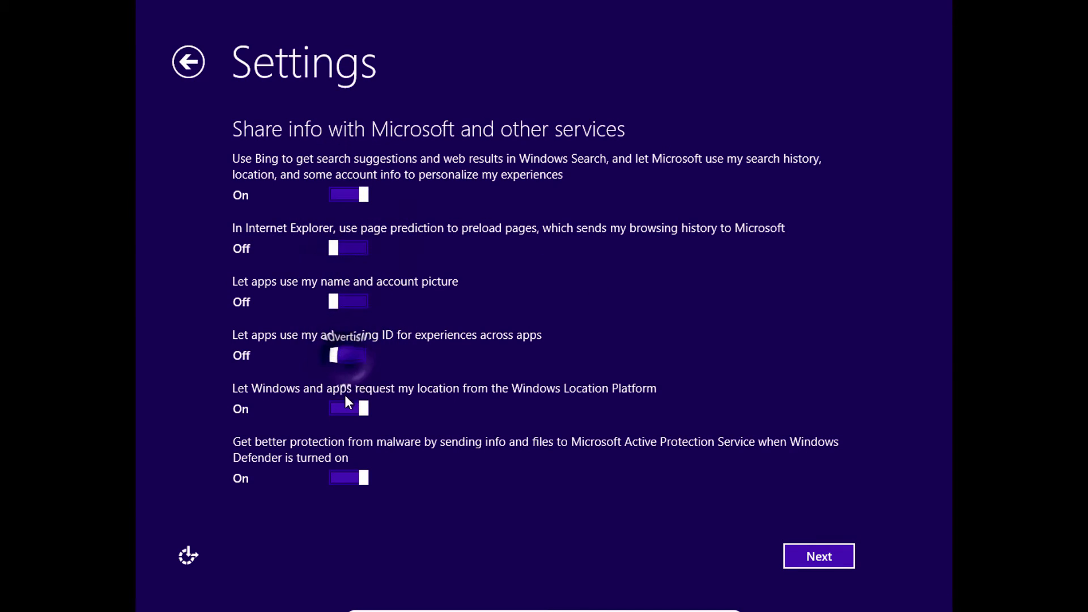
click(345, 407)
click(348, 478)
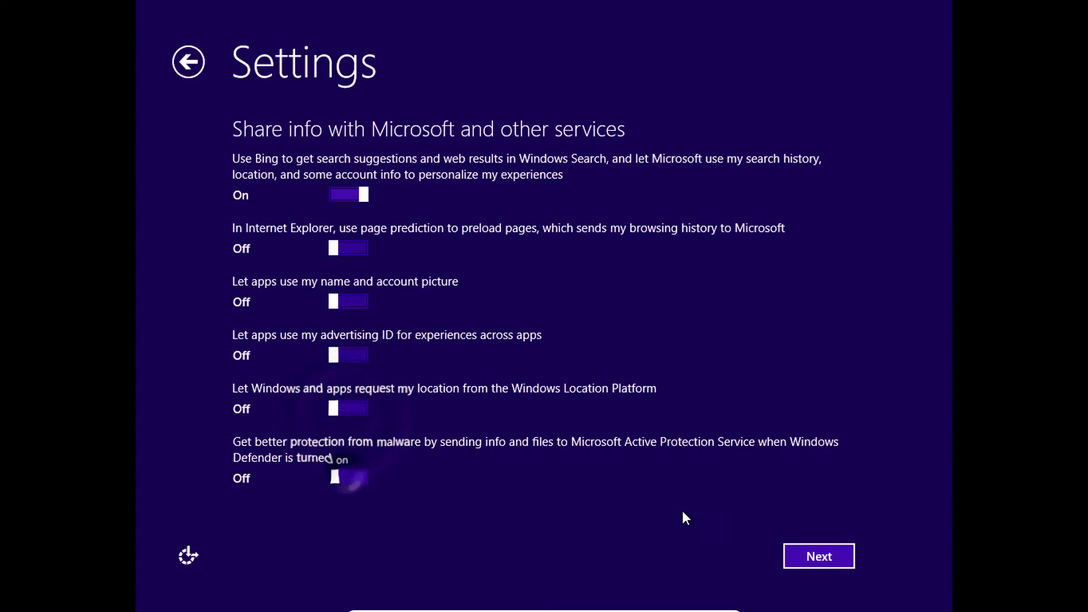
click(823, 558)
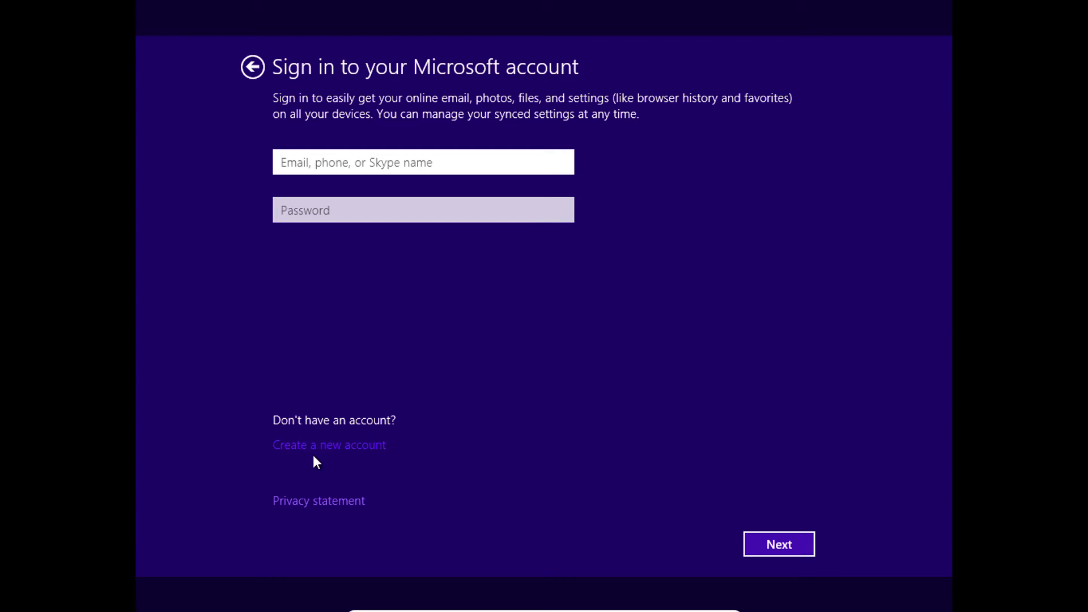
- Attempt Microsoft account sign-in with an e-mail and password
click(320, 164)
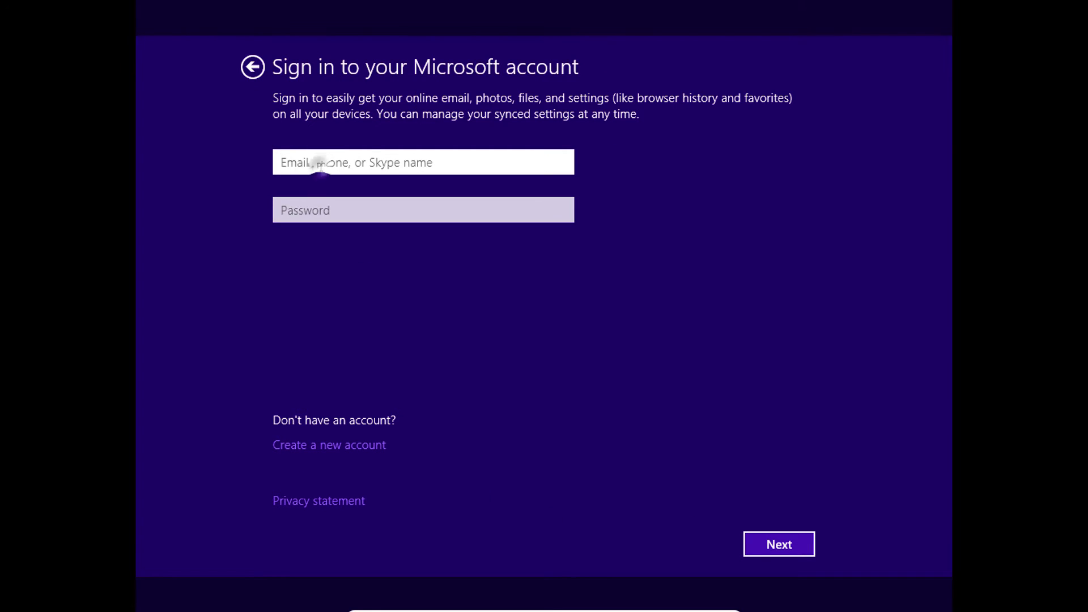
click(338, 183)
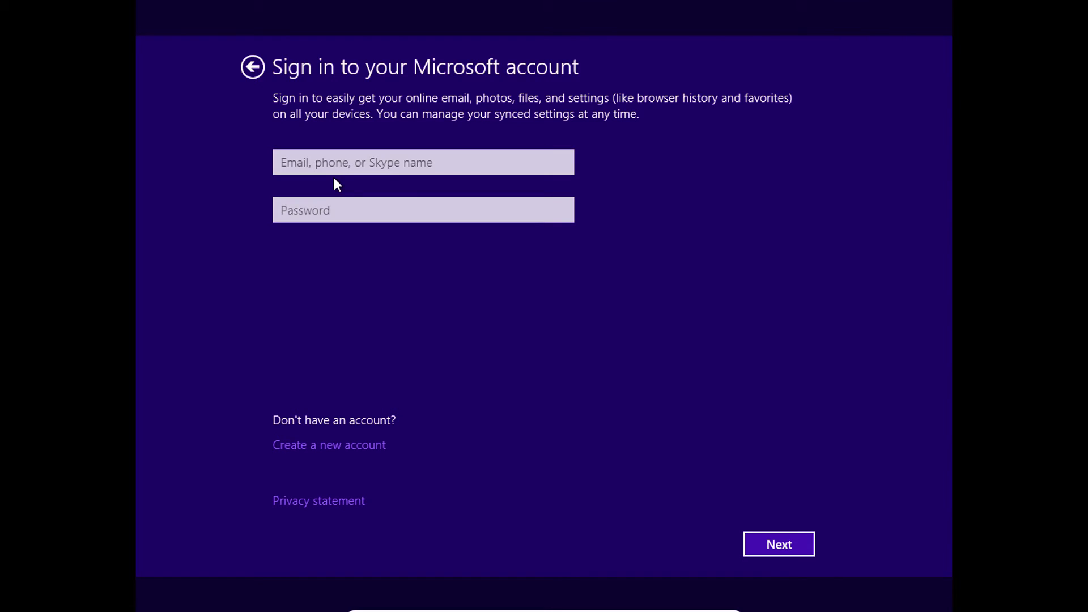
click(320, 162)
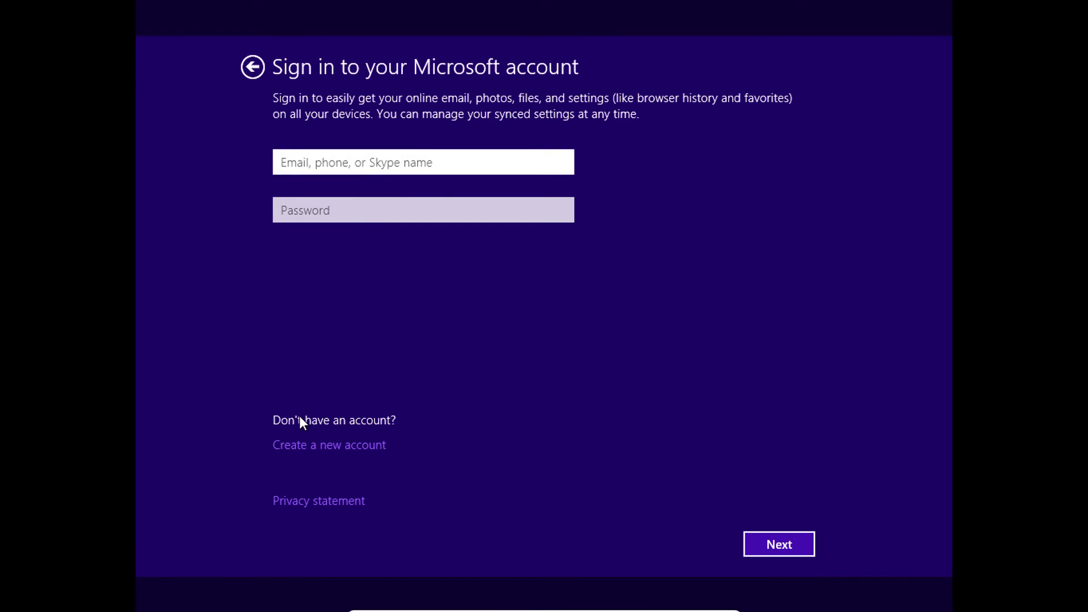
click(341, 165)
click(362, 161)
text(g)
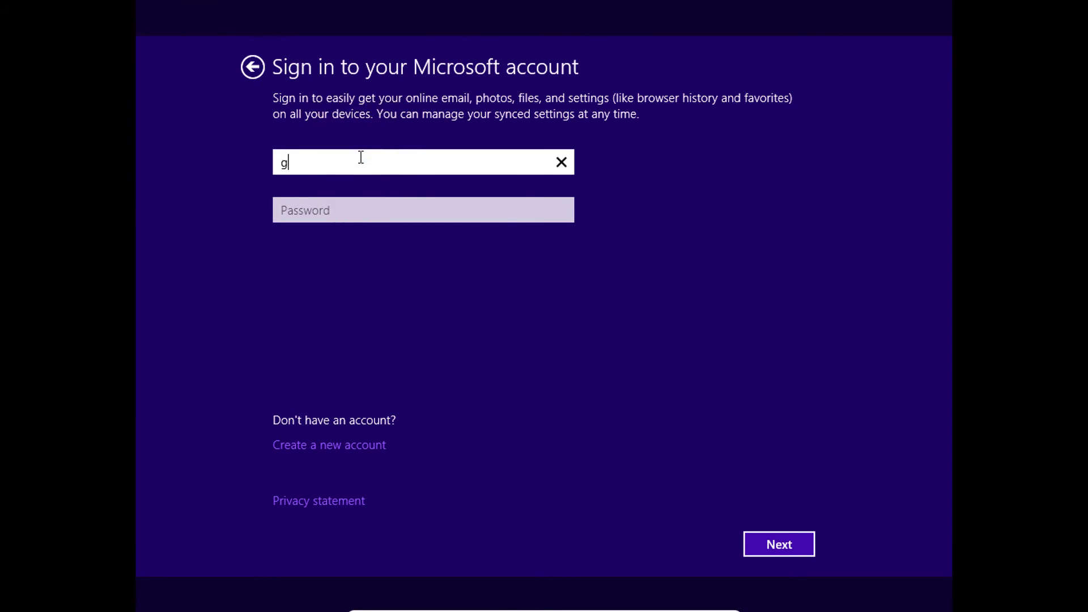
text(fffff)
click(308, 207)
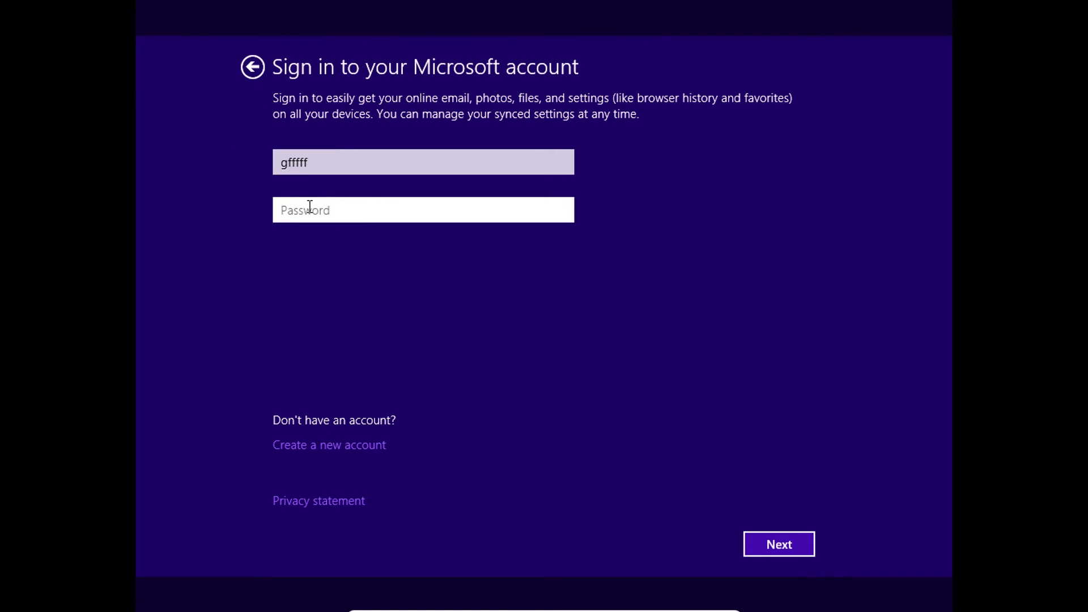
text(ffffffffff)
click(790, 533)
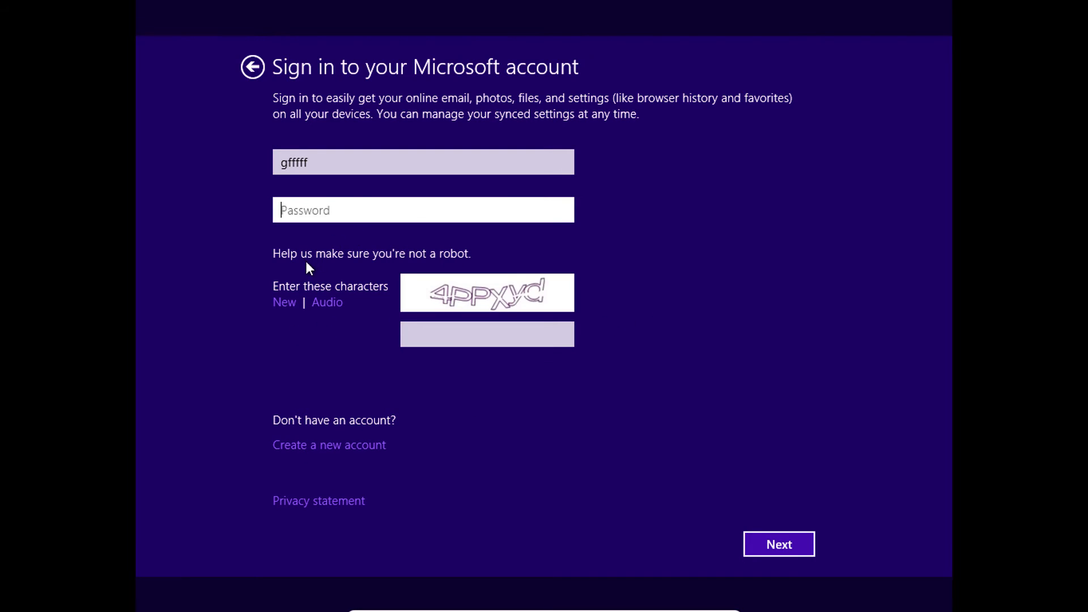
- Retry with the password and captcha code, then continue without a Microsoft account
click(326, 207)
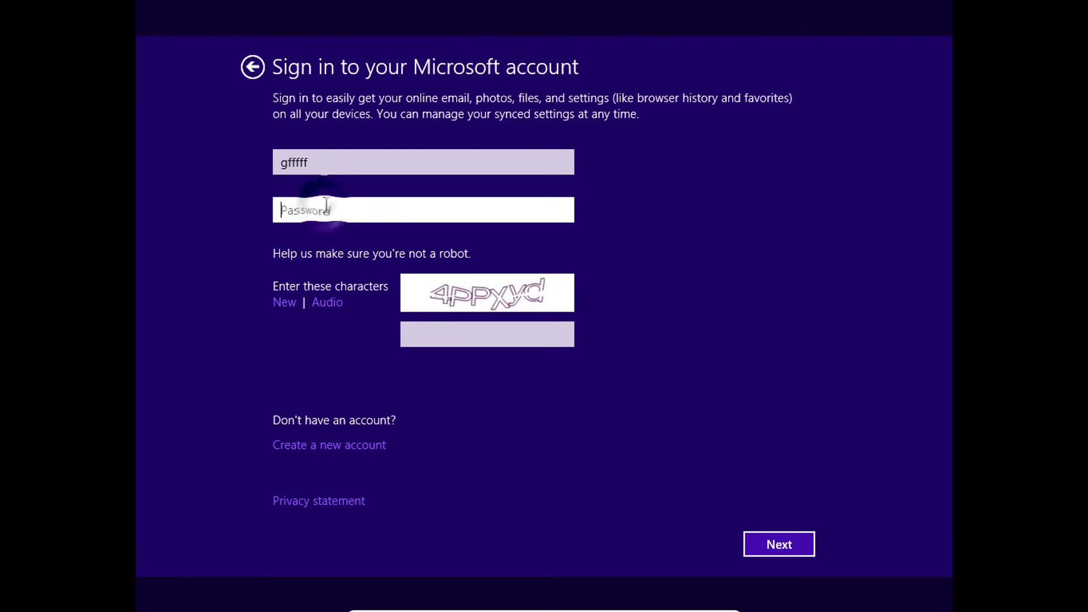
text(•••)
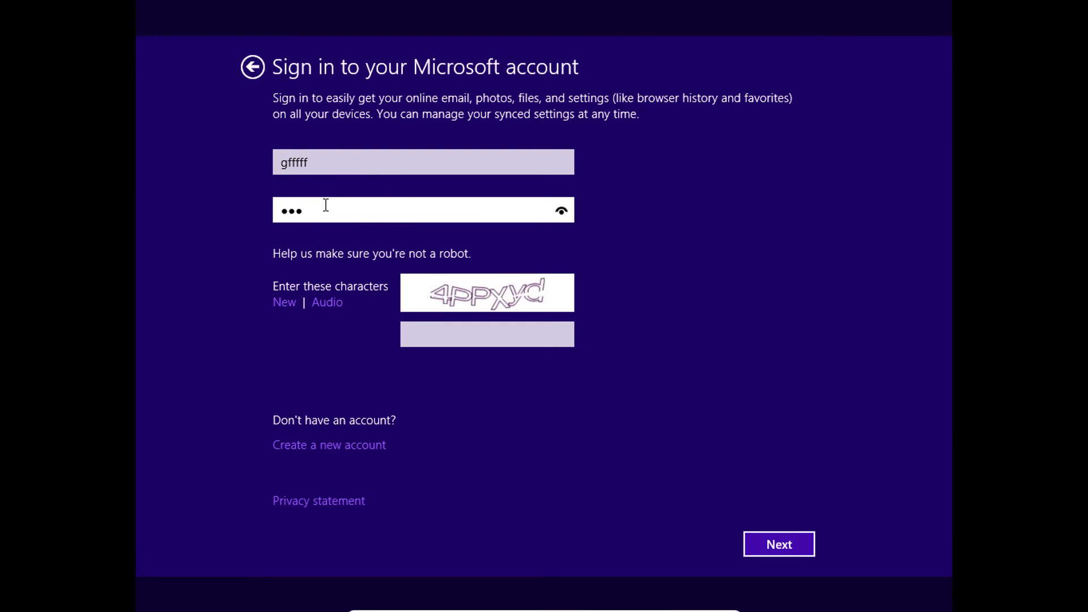
click(457, 334)
text(5)
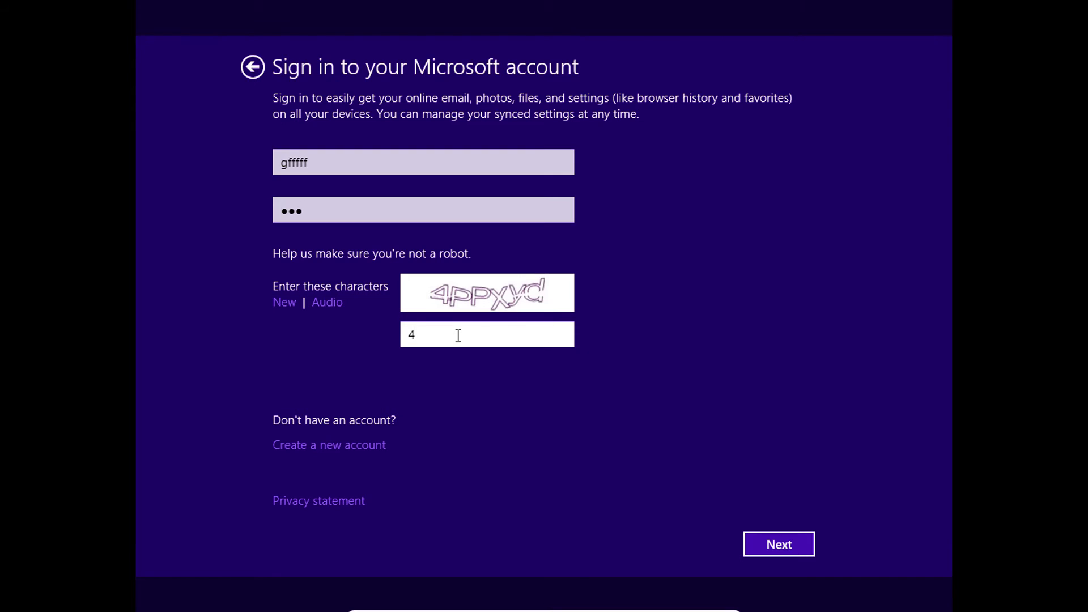
text(ppxyd)
key(Return)
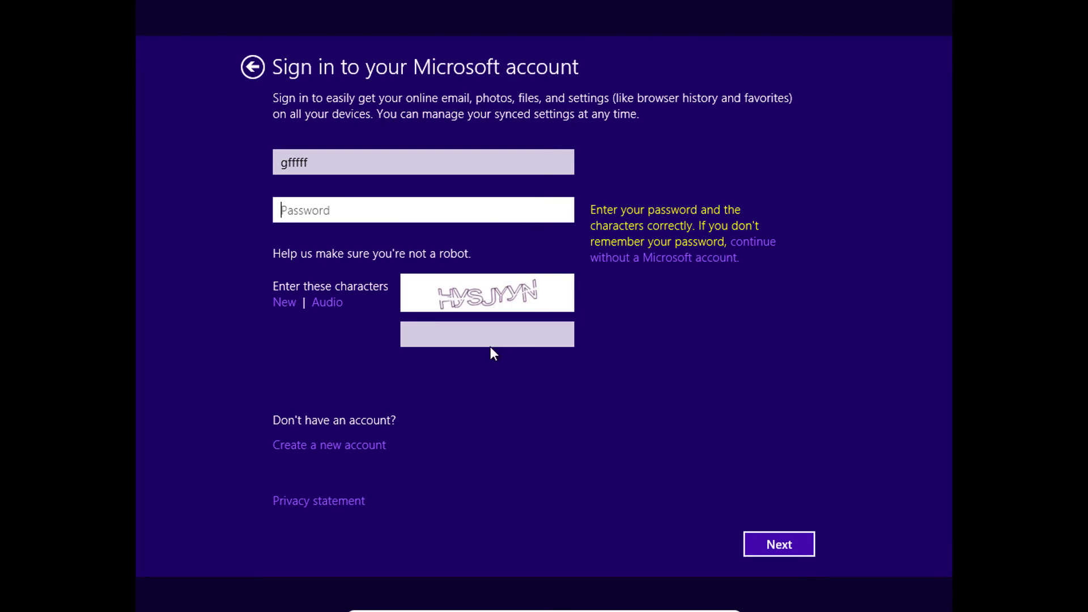
click(668, 260)
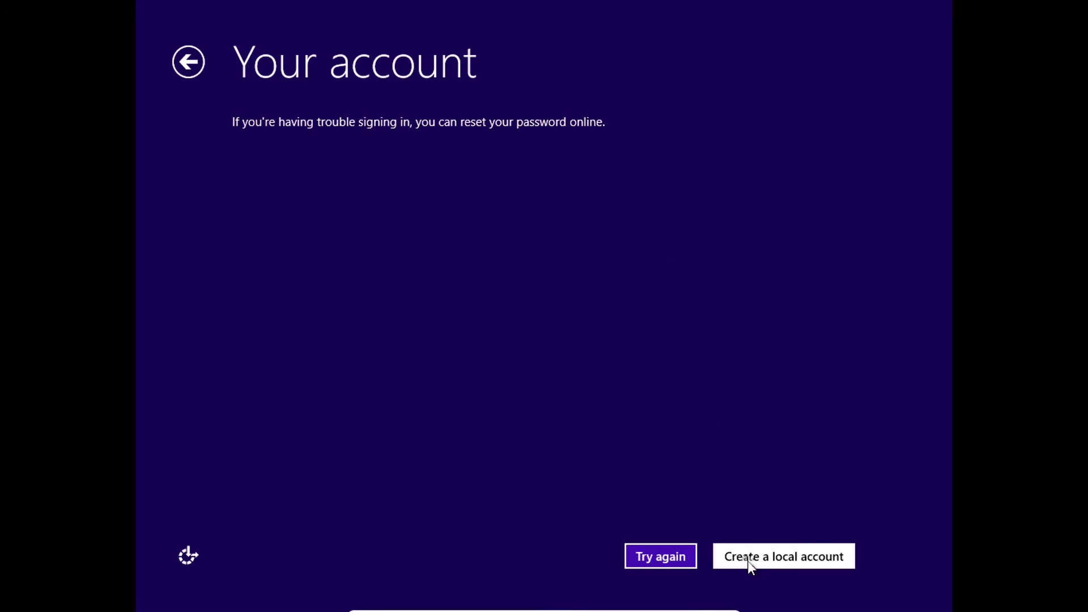
- Create a local account by entering the user's name as the user name
click(746, 561)
click(372, 157)
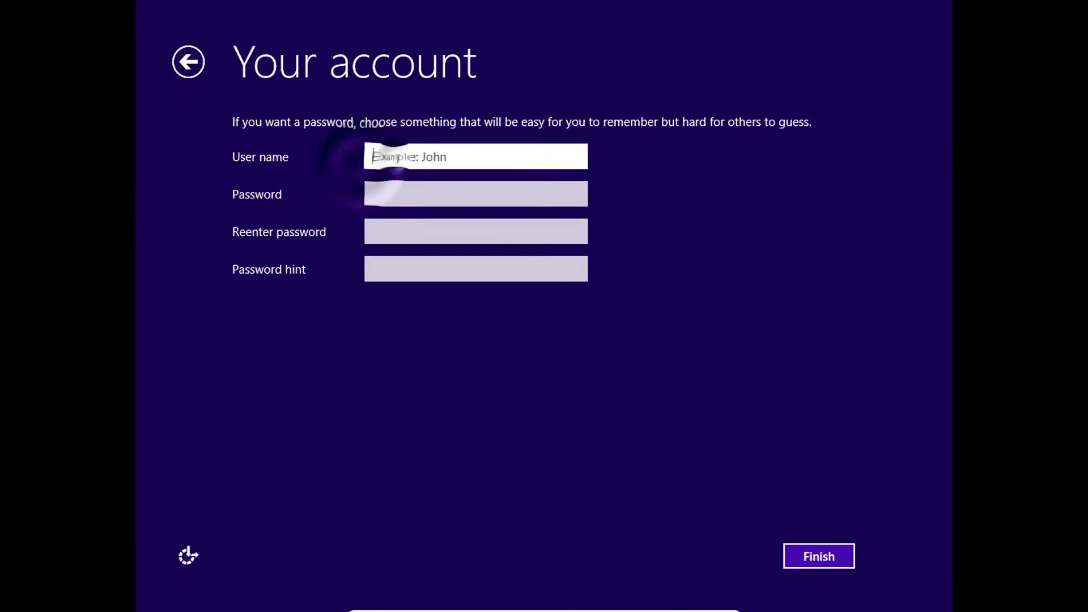
text(A)
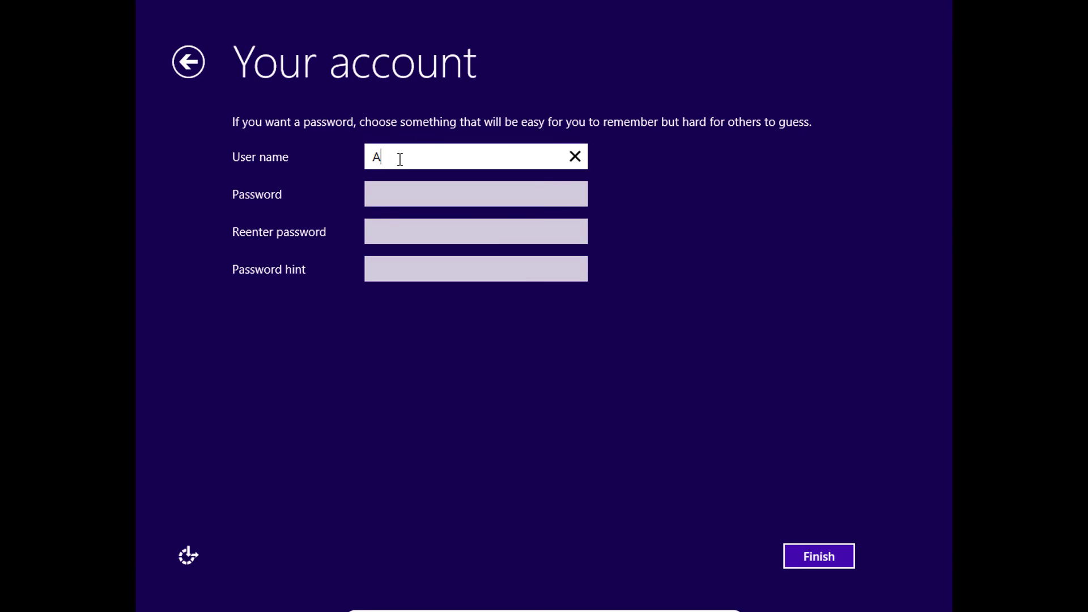
text(ntoniu)
key(Return)
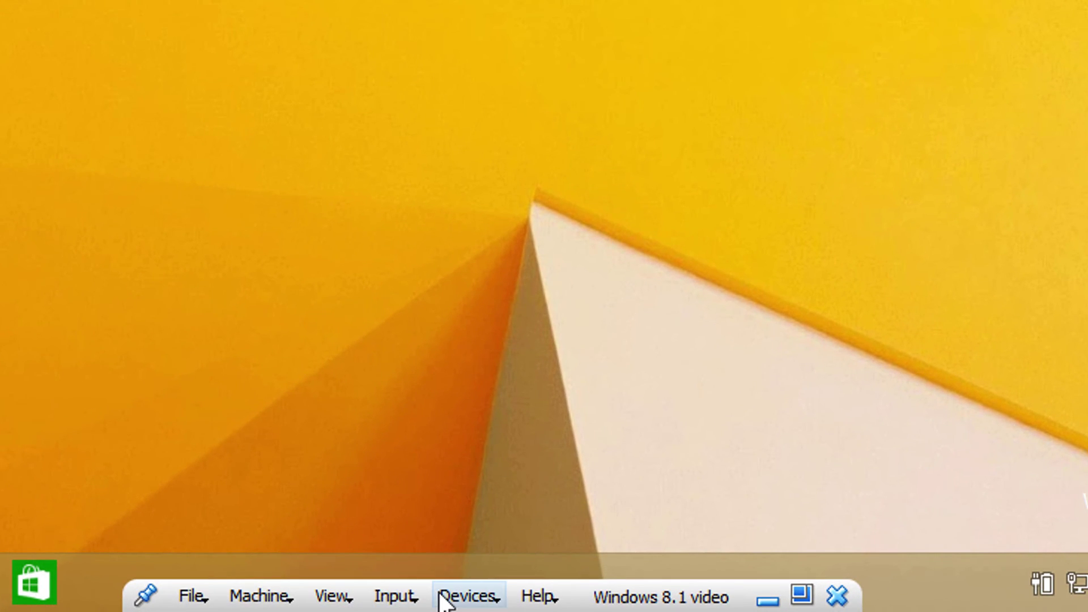
- Insert the Guest Additions CD and run VBoxWindowsAdditions.exe, approving it in User Account Control
click(518, 609)
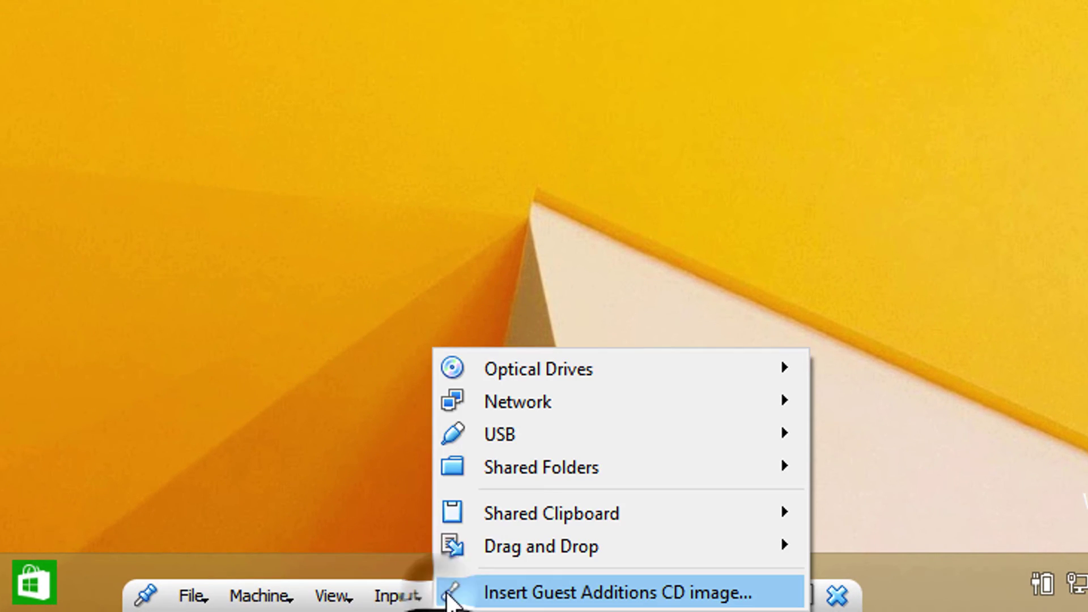
click(453, 592)
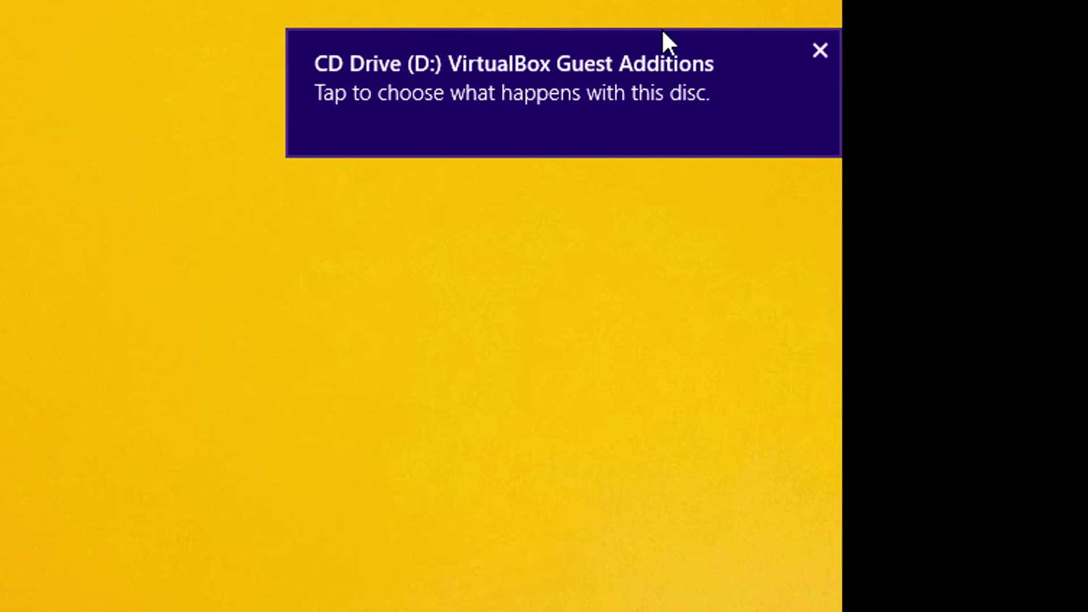
click(661, 31)
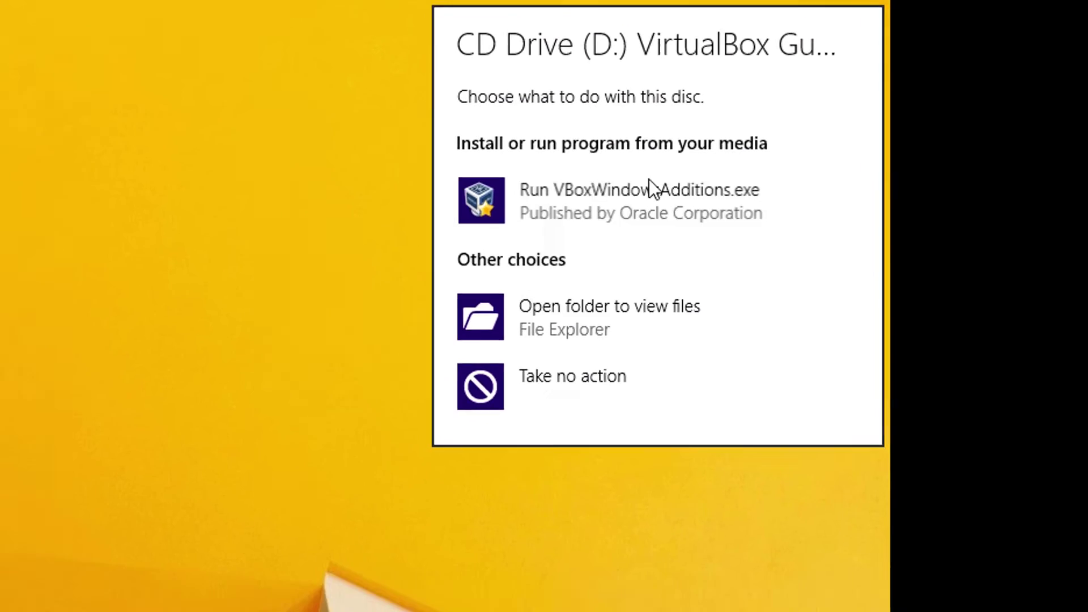
click(547, 235)
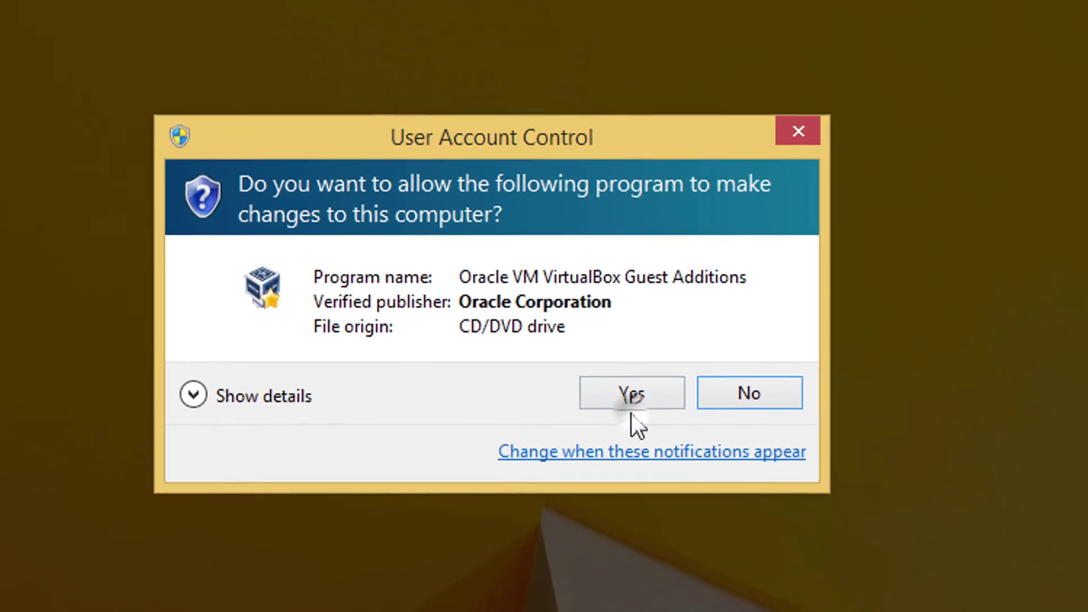
click(624, 399)
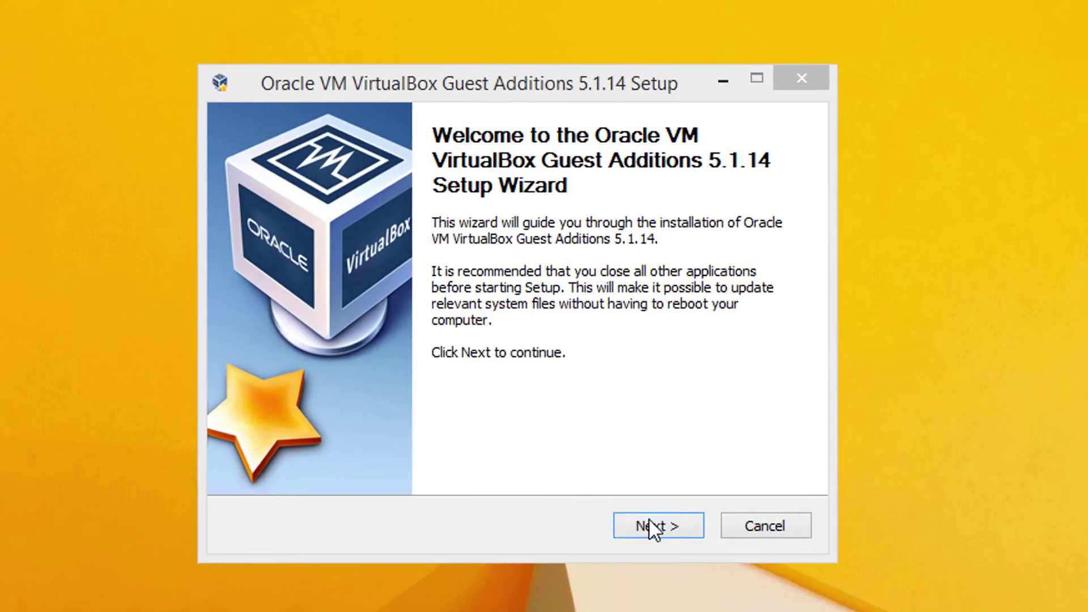
- Install Guest Additions to the default folder, allow the Oracle driver, and finish with Reboot now
click(638, 445)
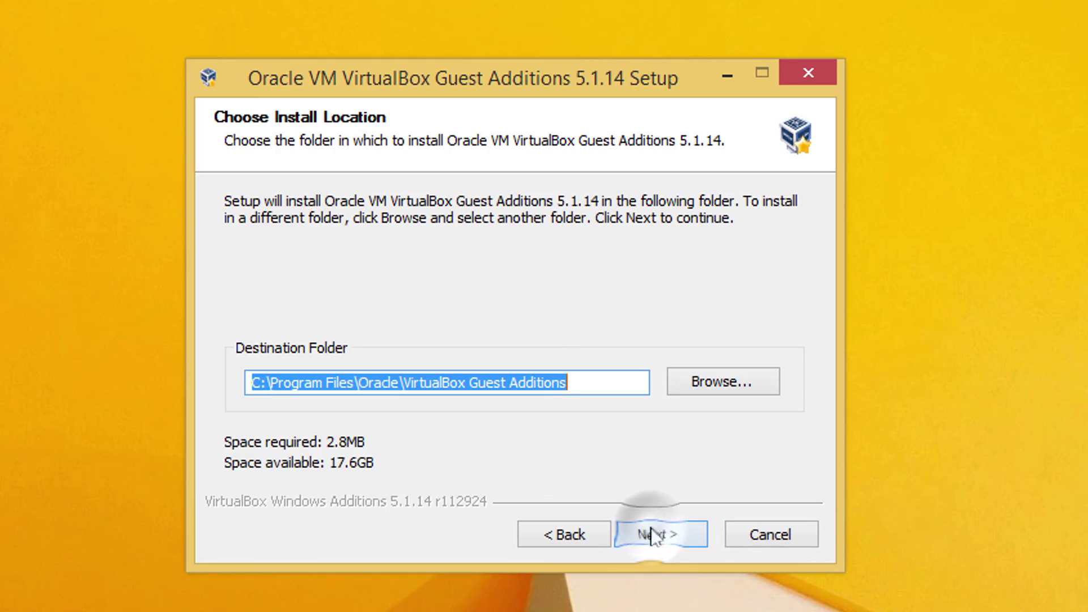
click(657, 536)
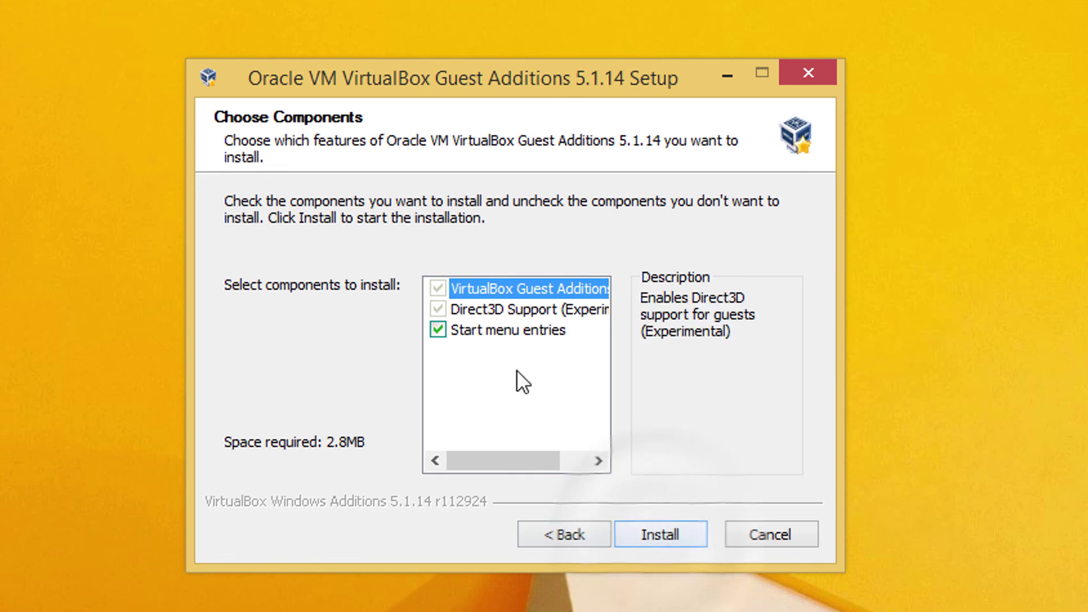
click(682, 529)
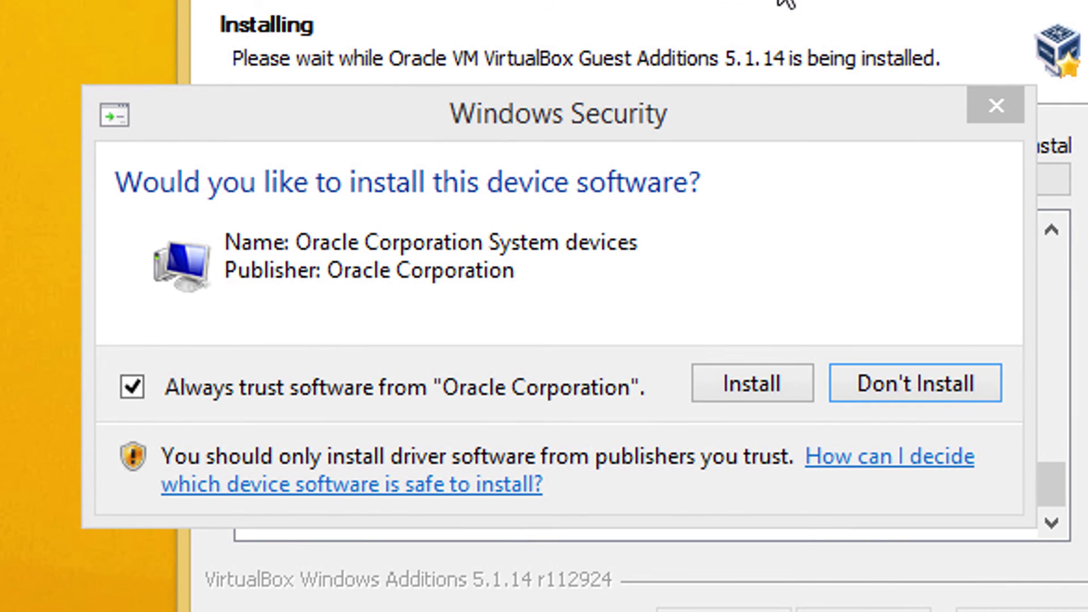
click(758, 385)
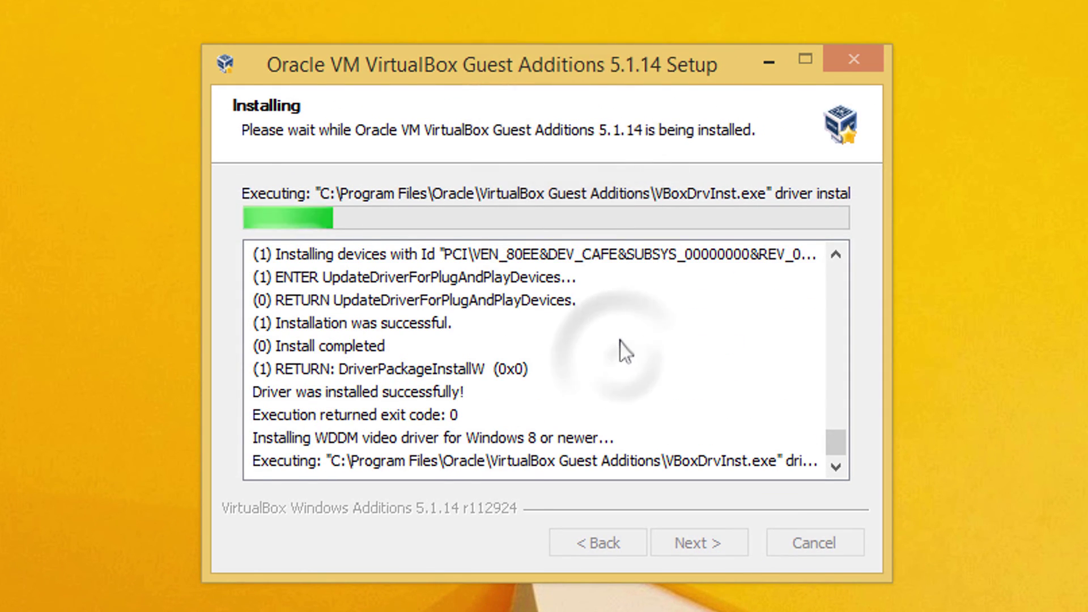
drag(641, 75, 532, 76)
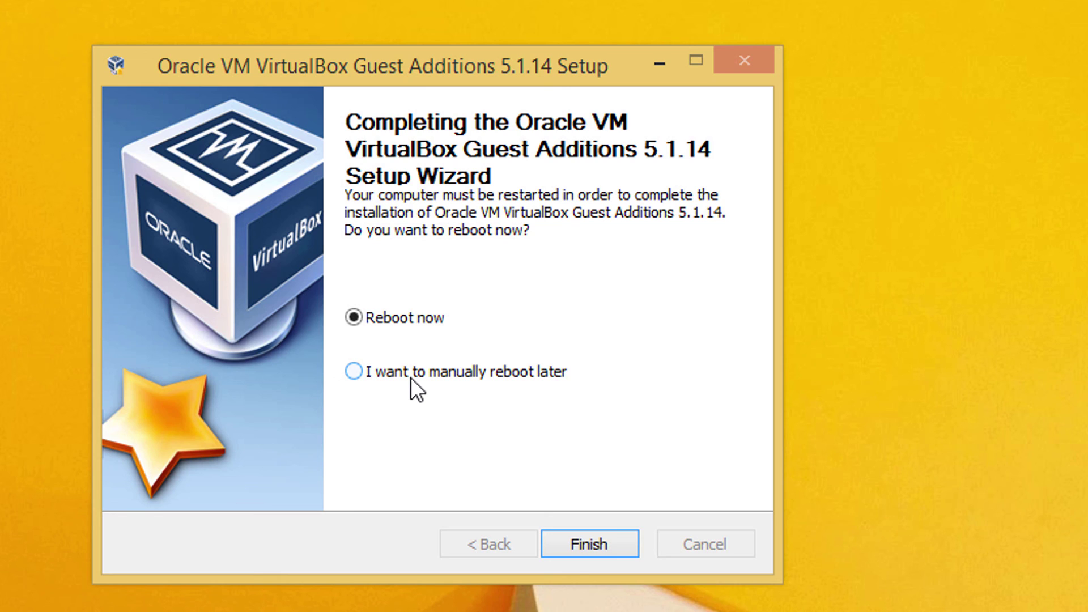
click(590, 545)
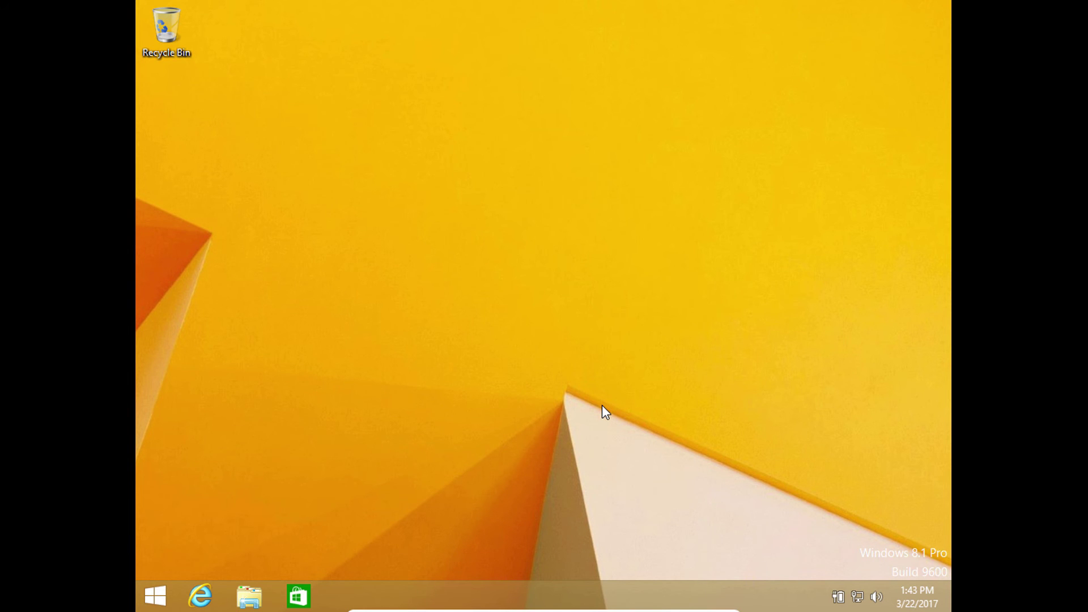
- Toggle the Start screen and right-click the desktop until it resizes to full resolution
click(155, 599)
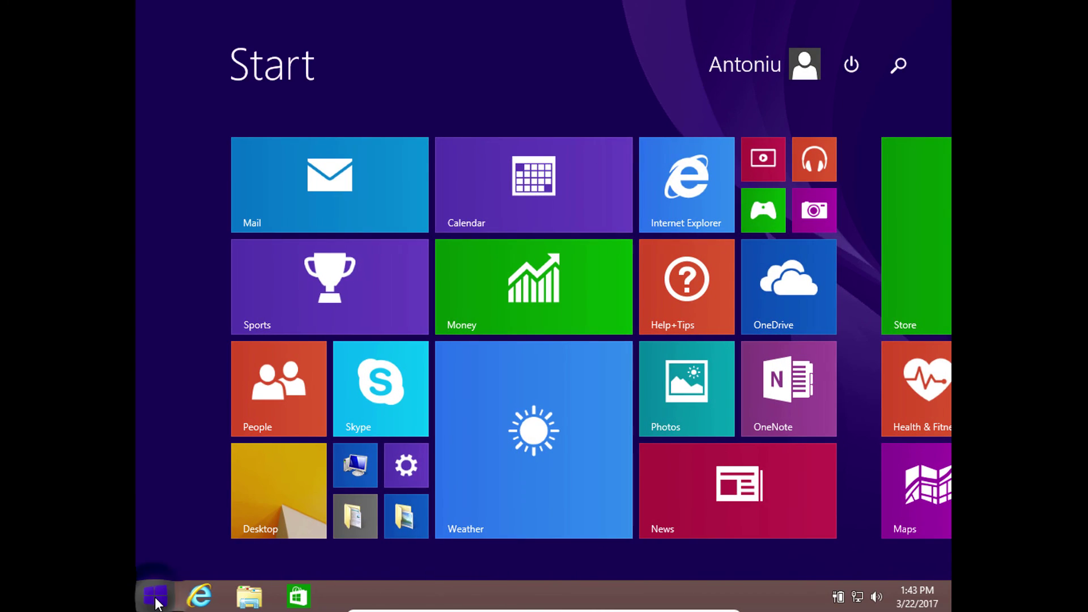
click(160, 598)
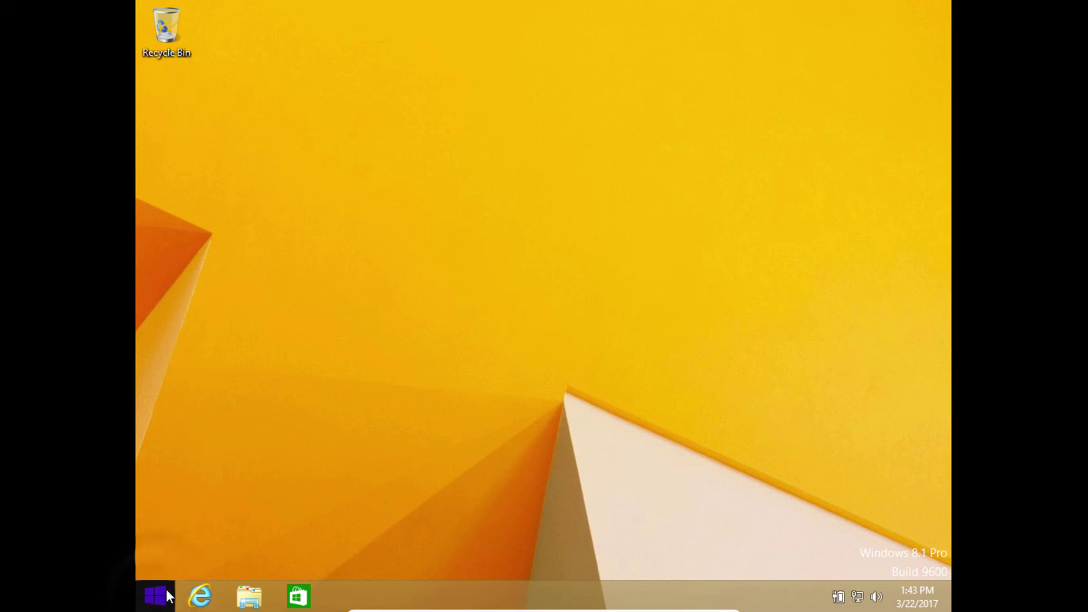
drag(364, 175, 682, 391)
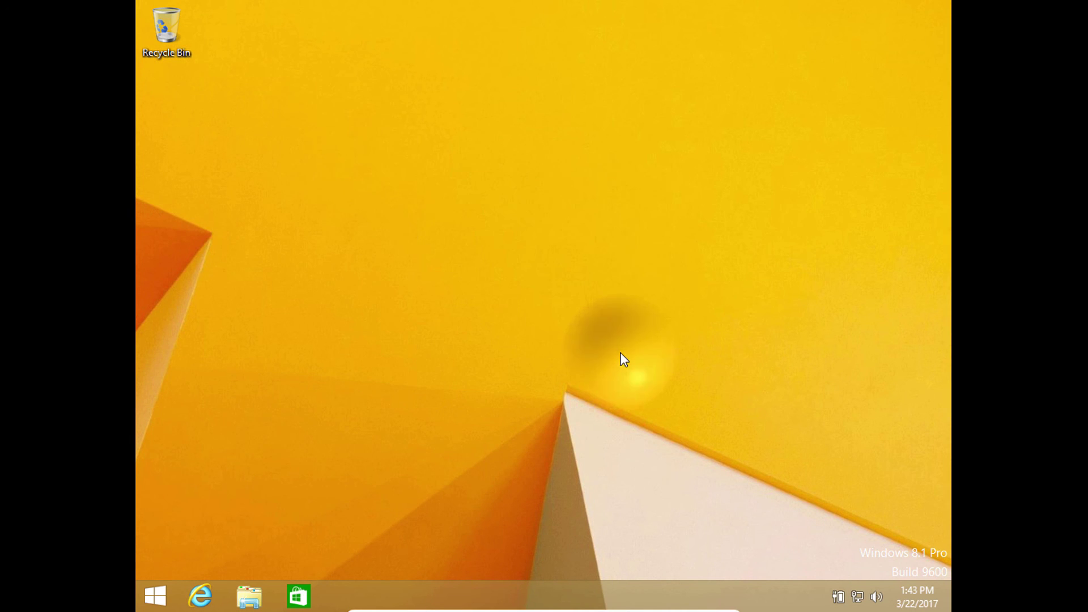
right_click(620, 352)
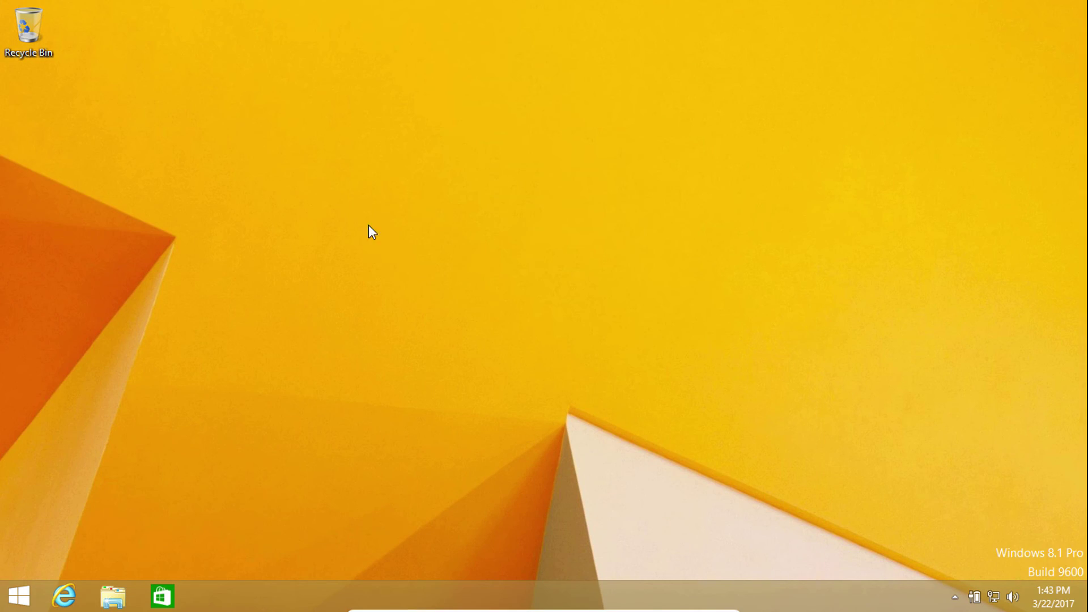
drag(229, 158, 367, 182)
right_click(367, 181)
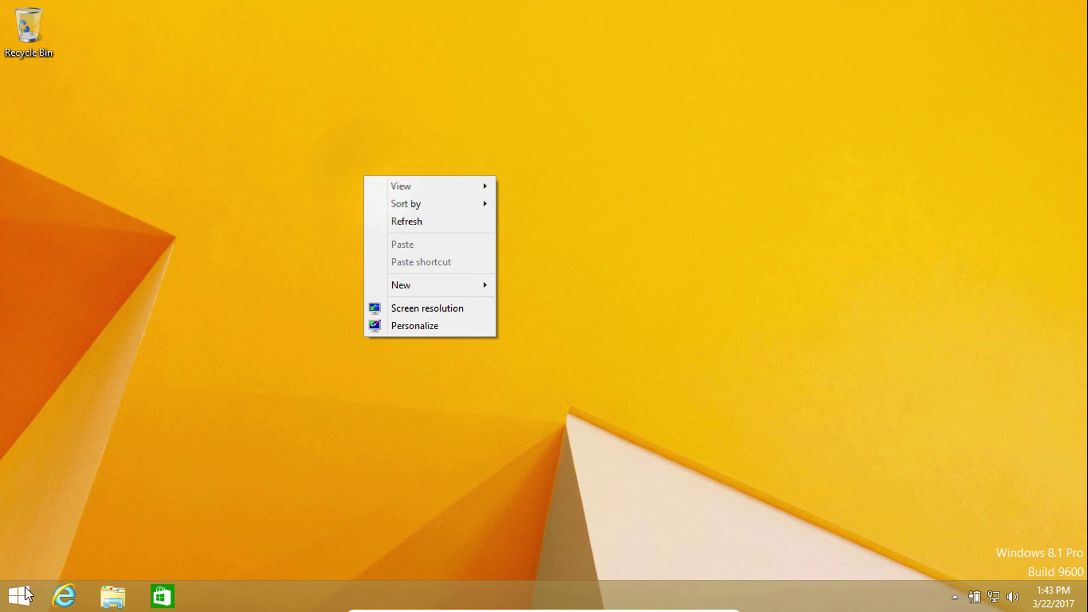
click(18, 594)
click(23, 593)
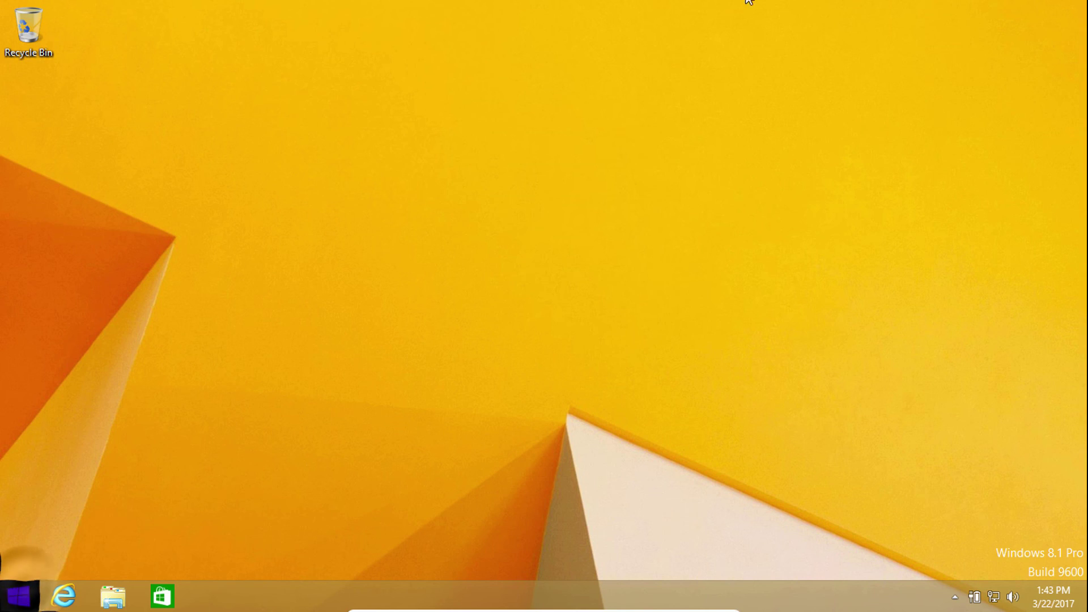